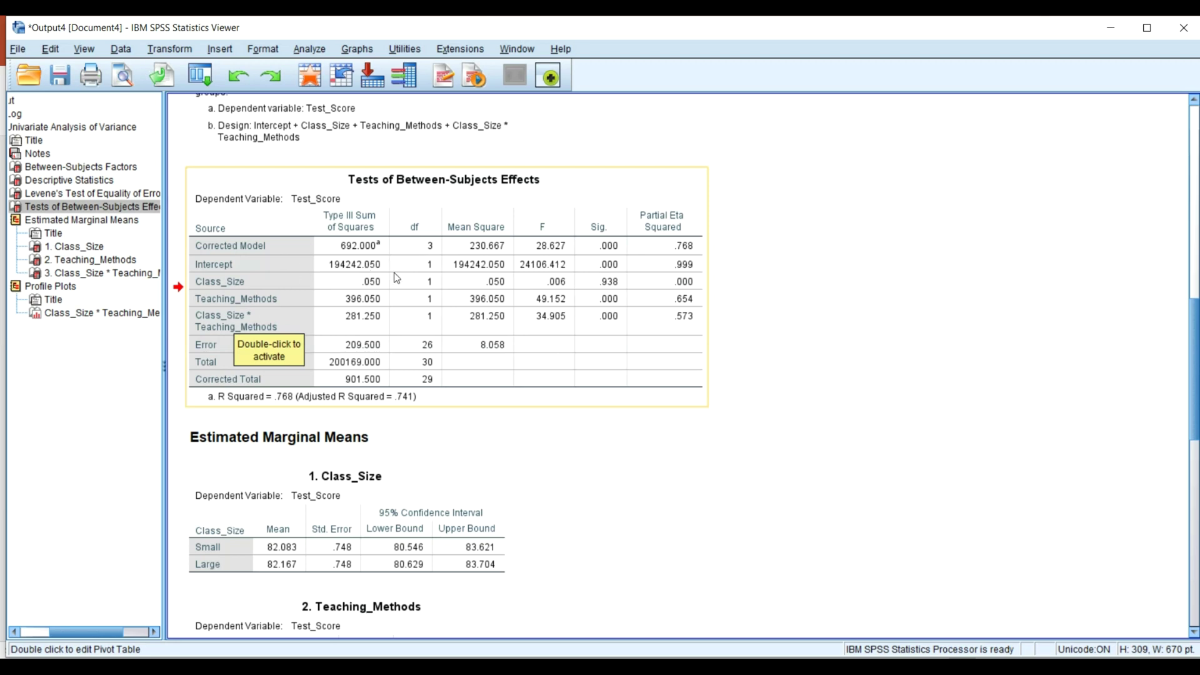
Show the full-precision Partial Eta Squared of Class_Size in the Tests of Between-Subjects Effects table, and check the Teaching_Methods and interaction rows
left_click(607, 278)
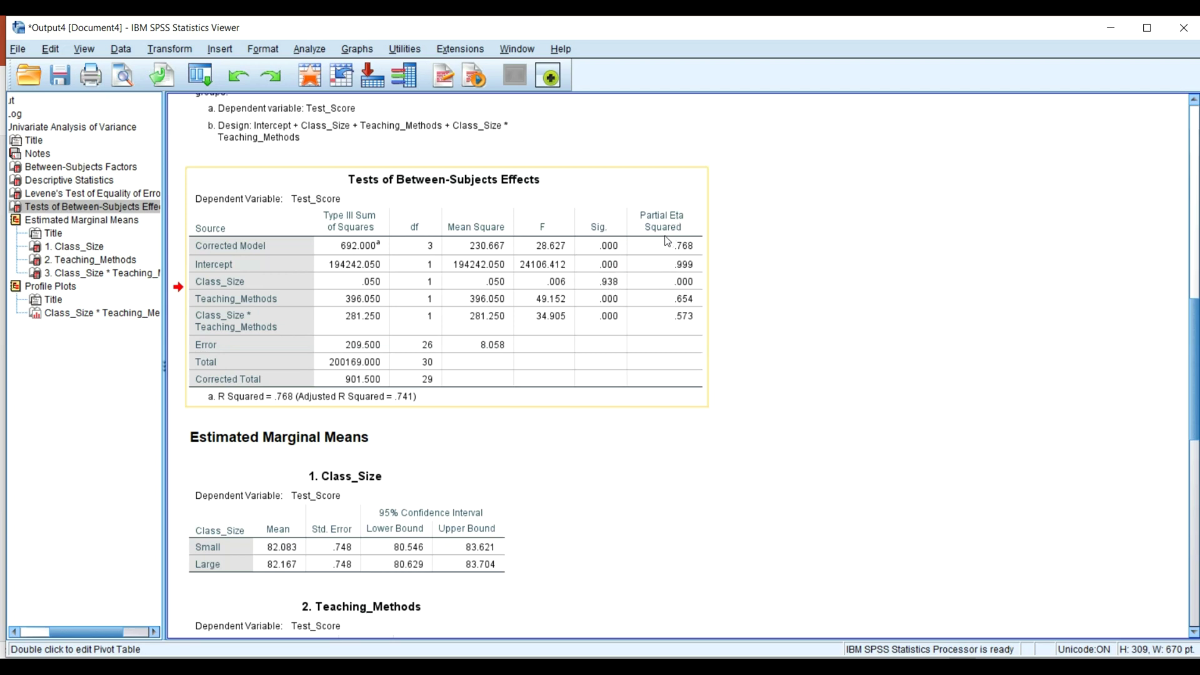
left_click(683, 290)
double_click(683, 290)
double_click(684, 287)
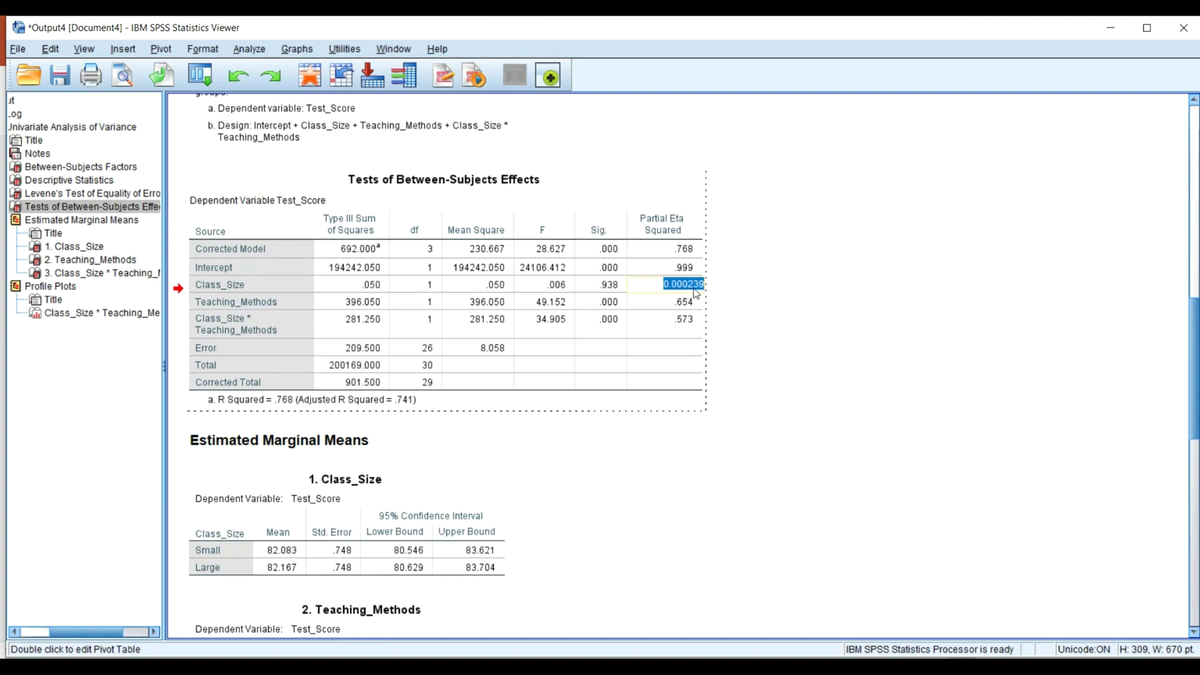
left_click(750, 288)
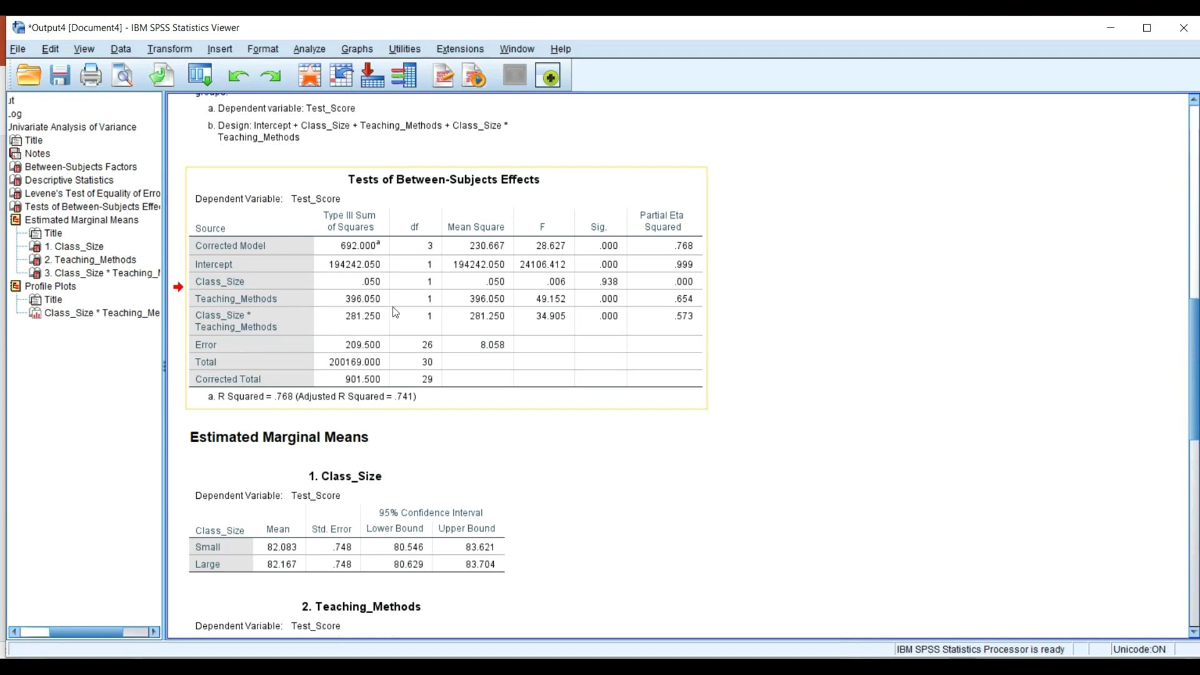
left_click(605, 297)
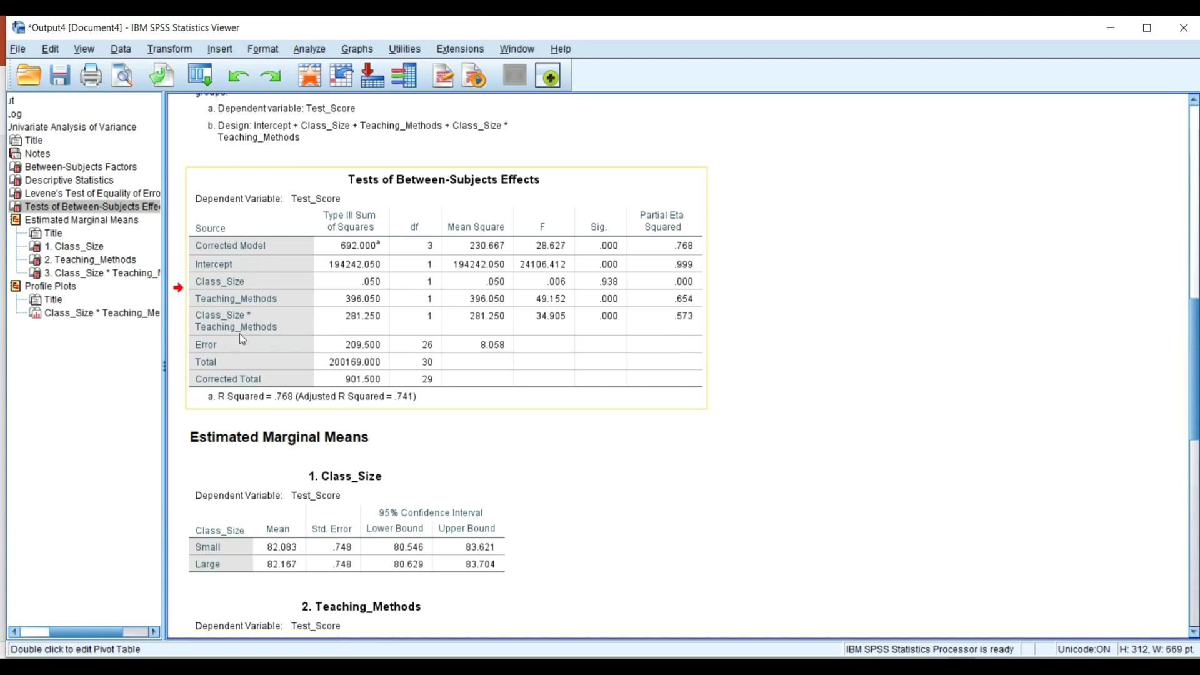
left_click(685, 322)
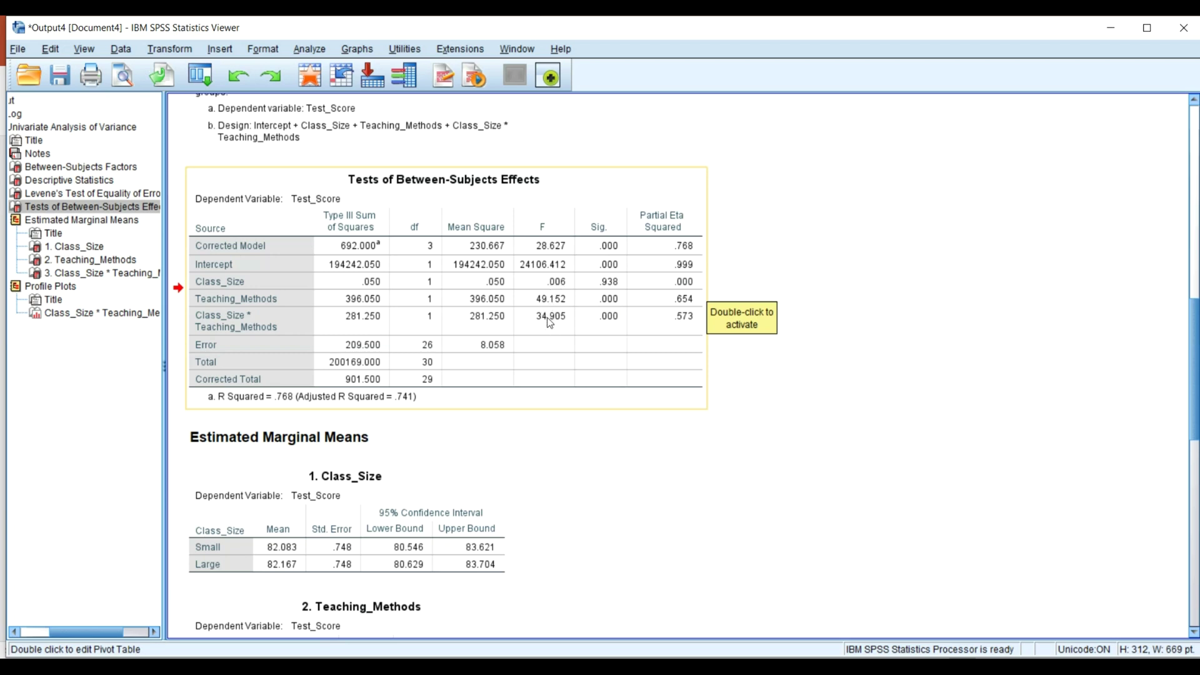
Switch to PowerPoint, change slide 5's title to "Test of between-subject factors", and shrink the window to see the SPSS output beside it
key("alt+Tab")
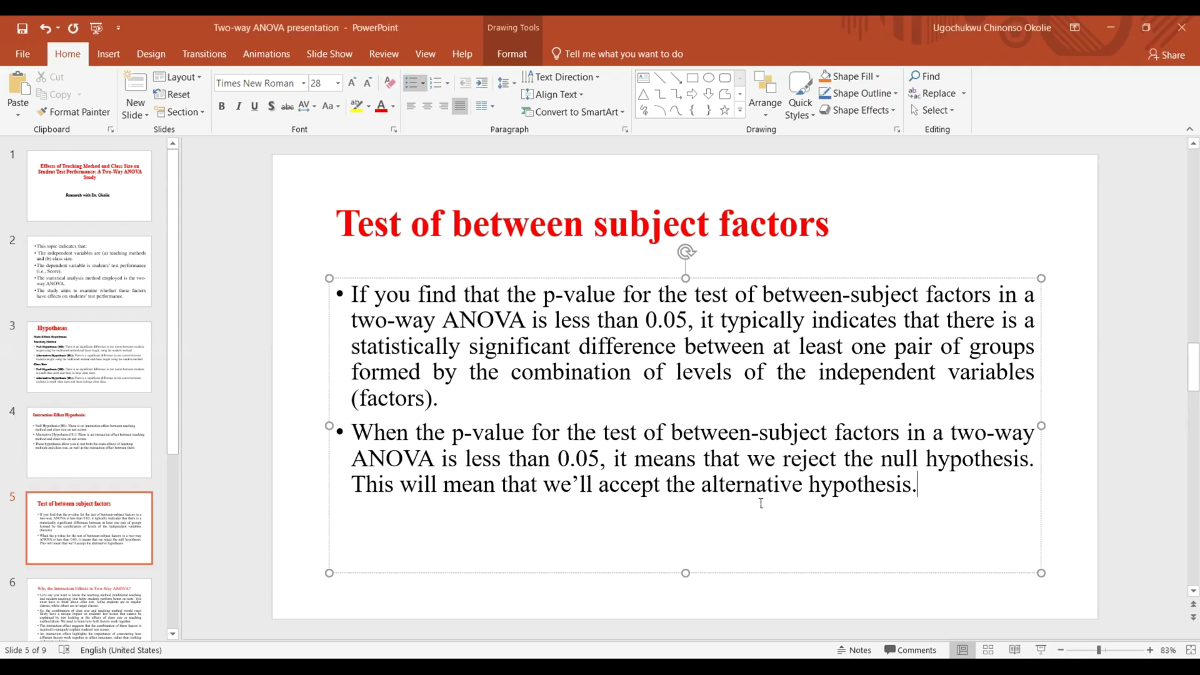
left_click(524, 226)
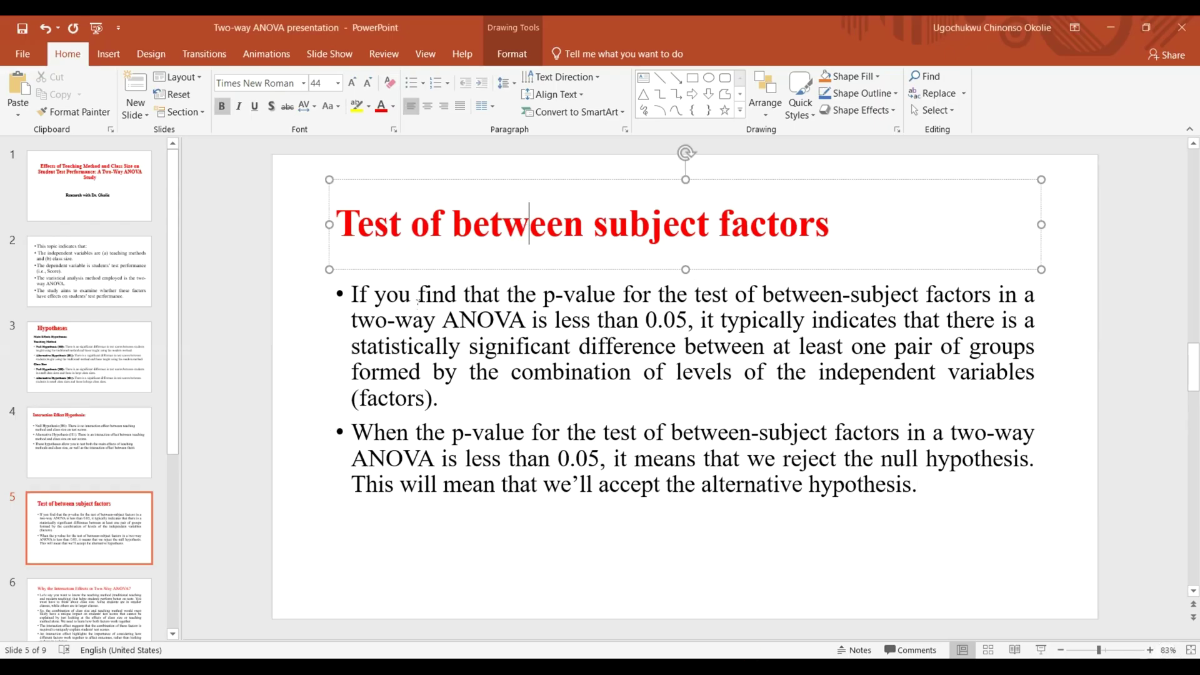
left_click(581, 245)
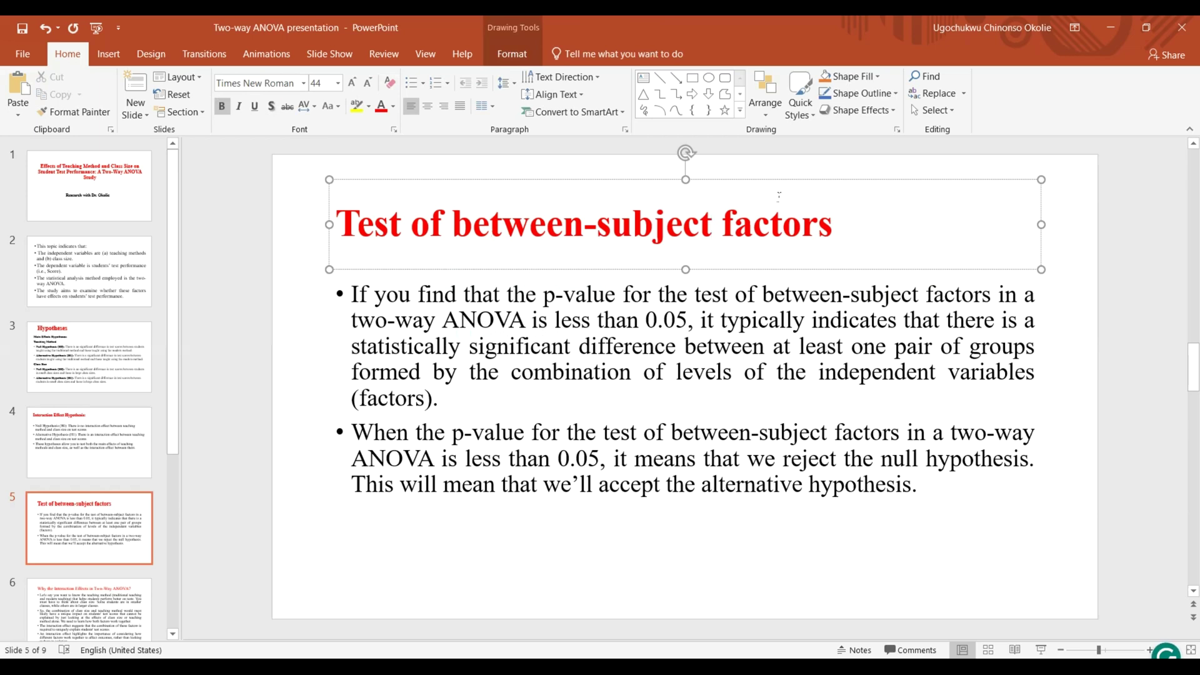
left_click(746, 300)
key("super+Down")
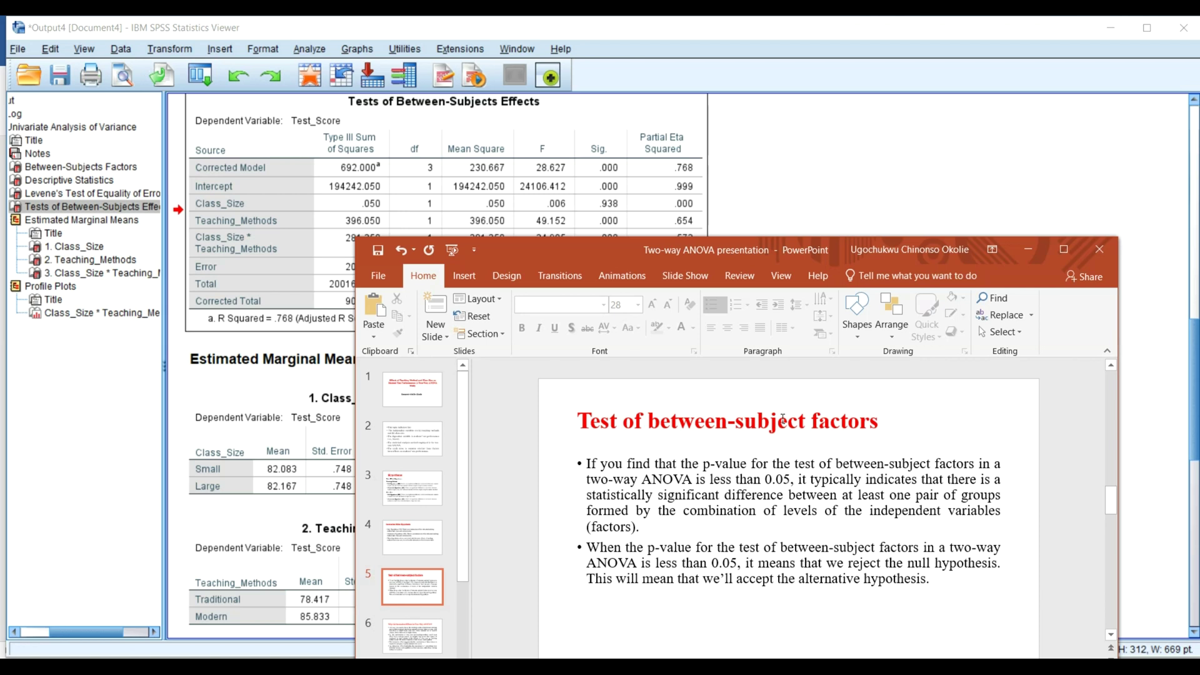
Highlight the Teaching_Methods significance value in SPSS and compare it with the Teaching Method null hypothesis on PowerPoint's Hypotheses slide
left_click(264, 222)
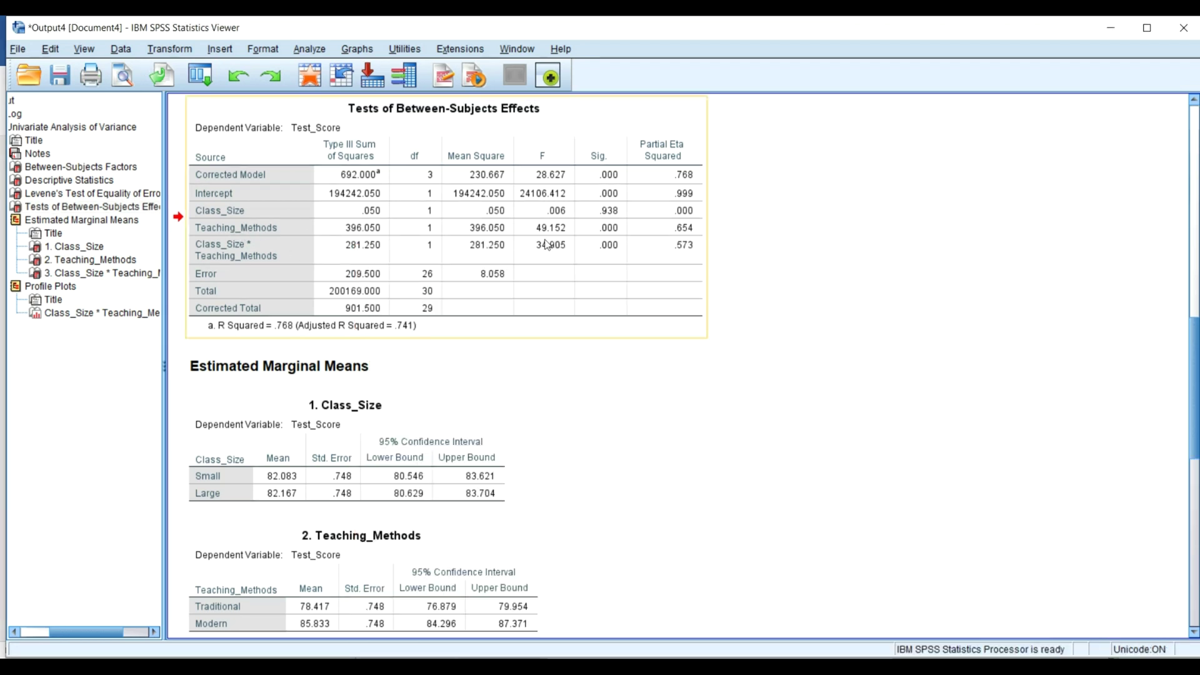
double_click(614, 228)
key("alt+Tab")
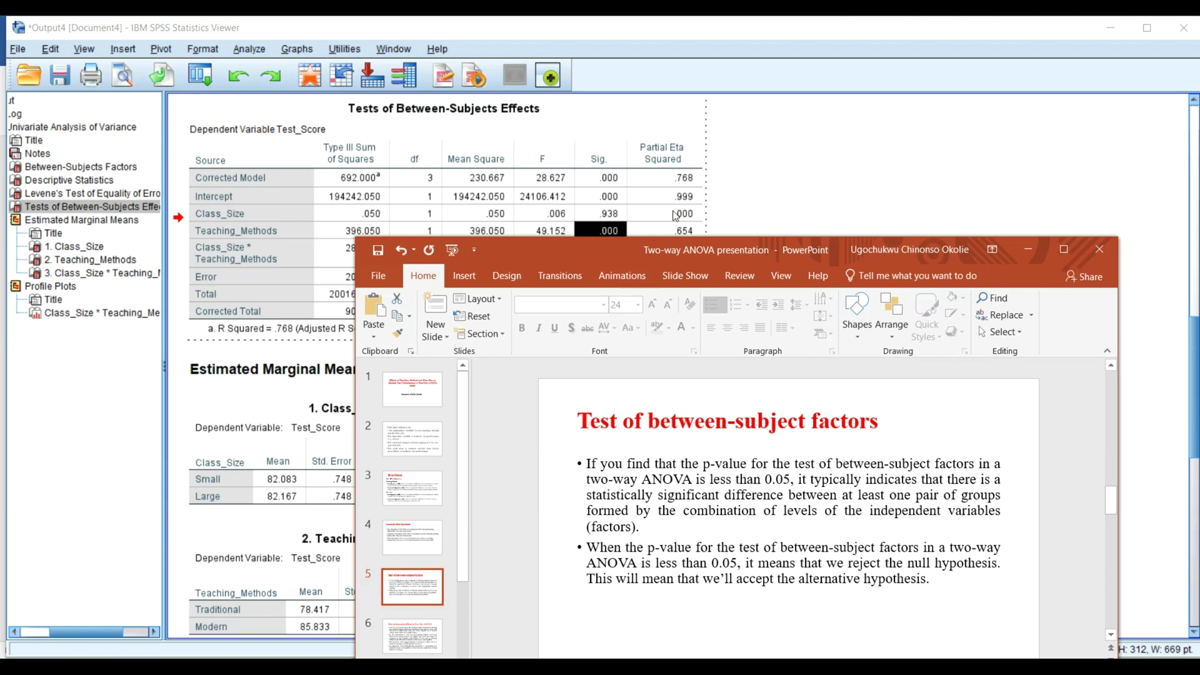
left_click(413, 488)
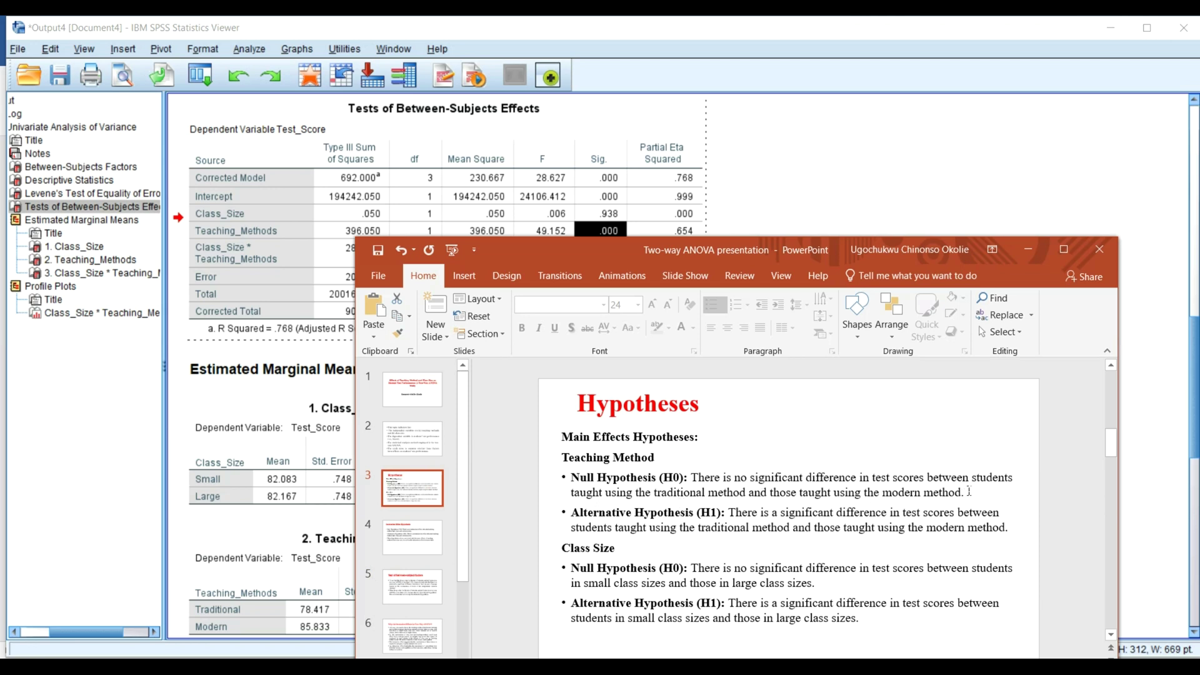
left_click_drag(968, 491, 570, 477)
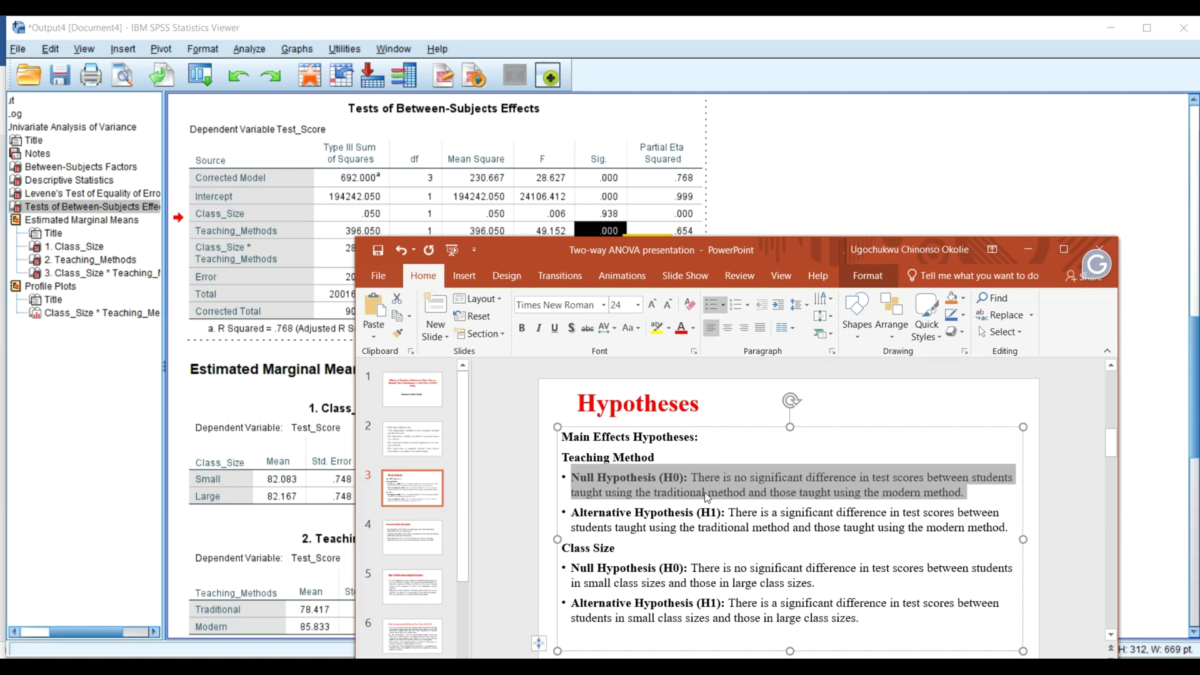
left_click(743, 513)
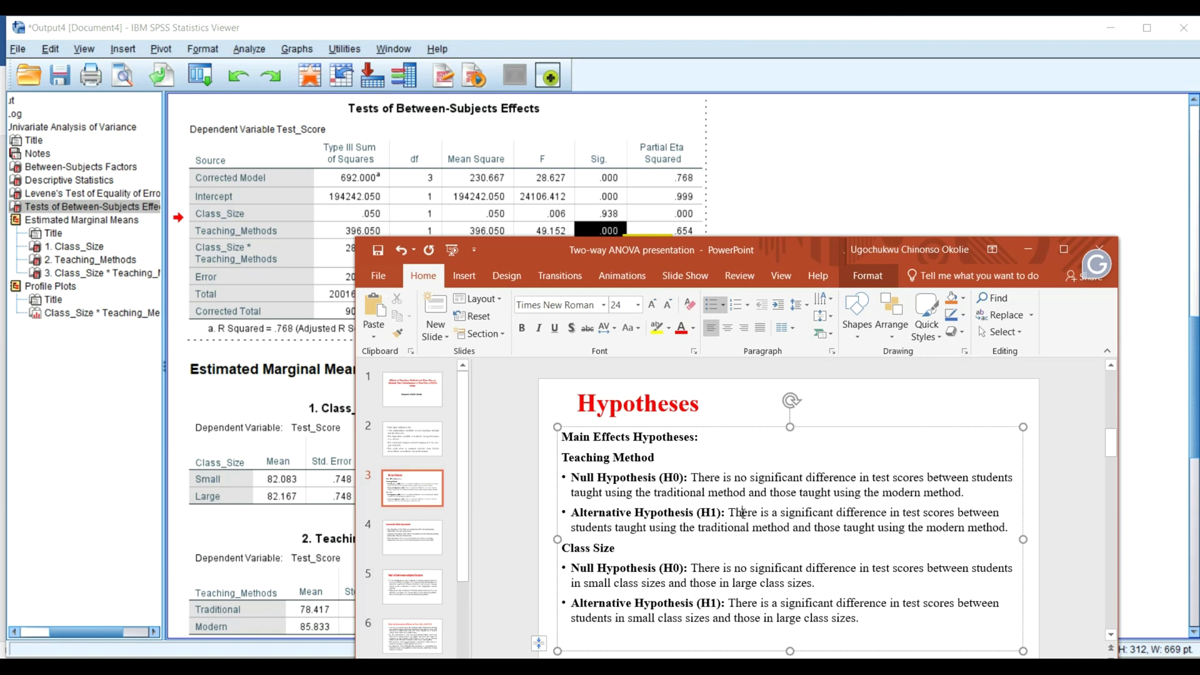
Return to SPSS and highlight the Class_Size * Teaching_Methods significance value and the R Squared footnote, leaving the table deactivated
left_click(265, 253)
left_click(611, 250)
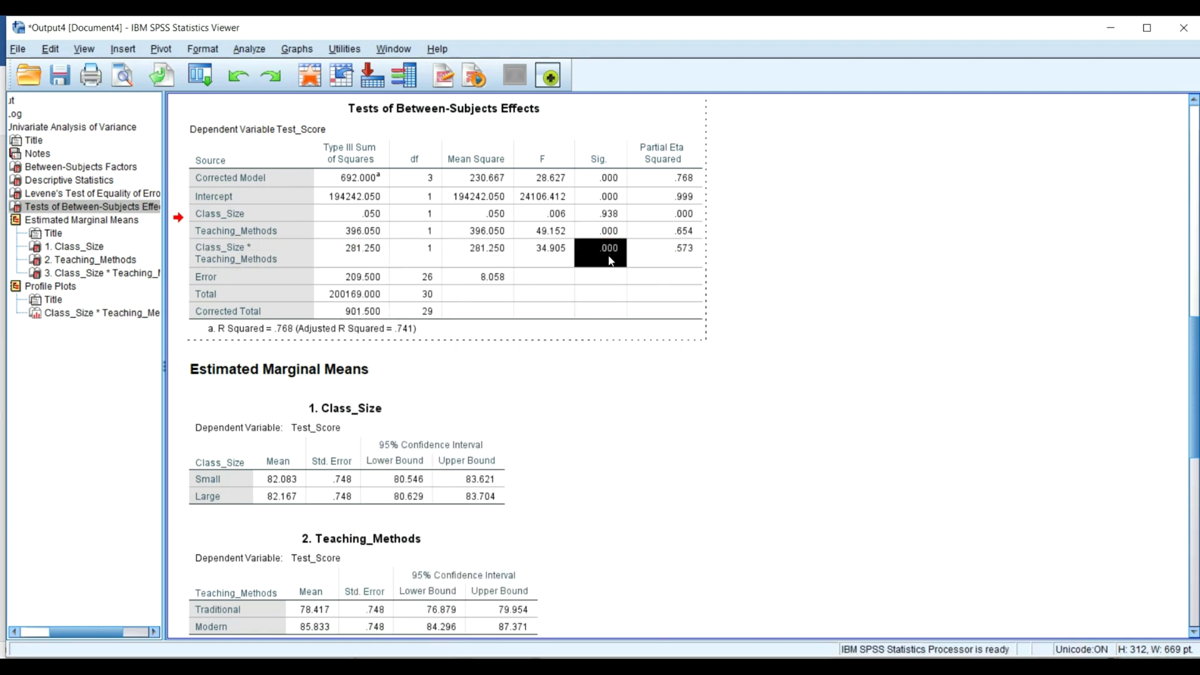
mouse_move(607, 252)
left_click(287, 334)
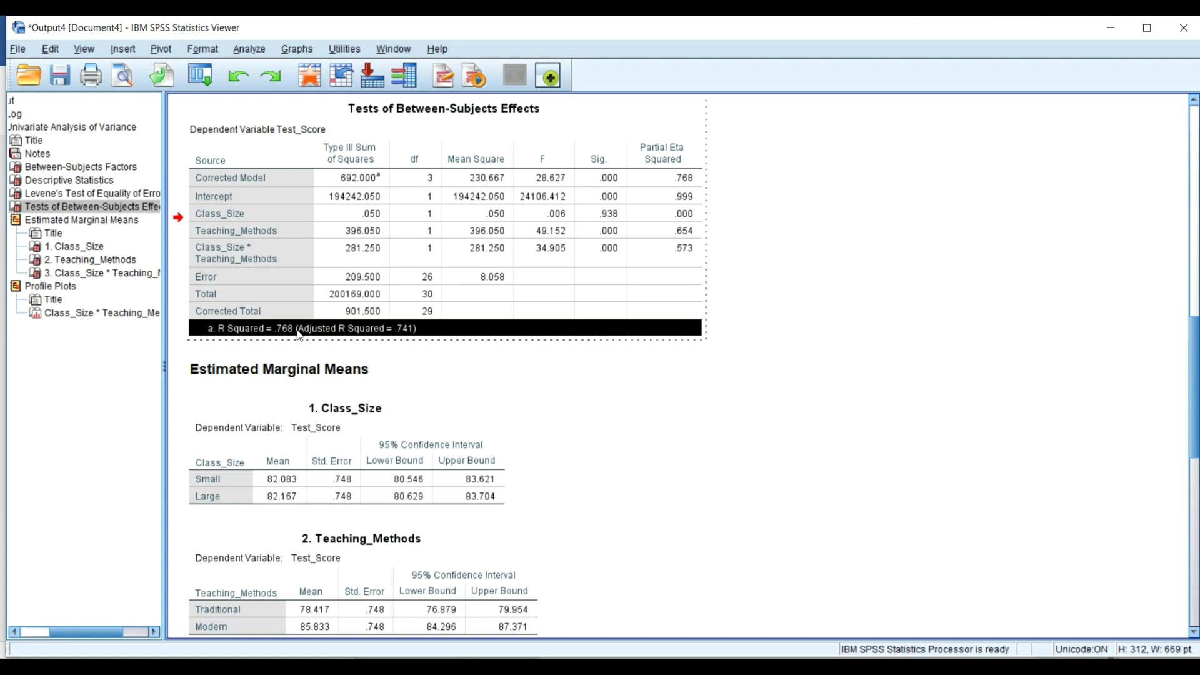
left_click(484, 330)
left_click(357, 414)
left_click(807, 412)
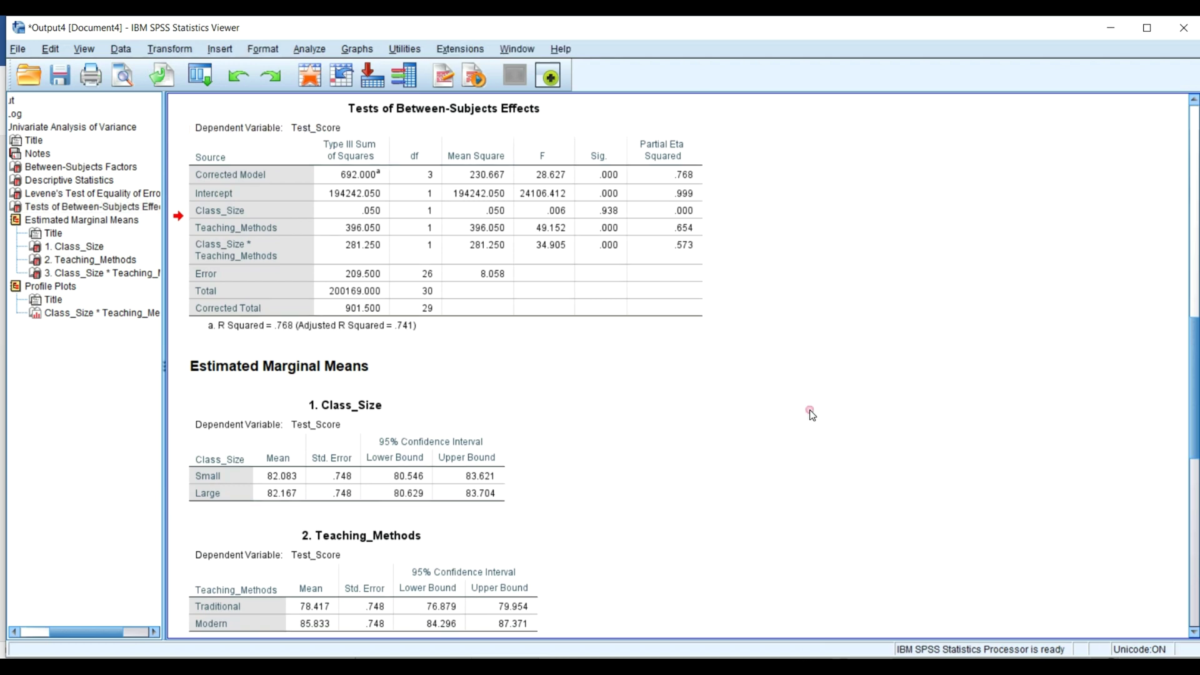
Switch to PowerPoint and review the definition and main effects text on the Partial Eta Squared slide
key("alt+Tab")
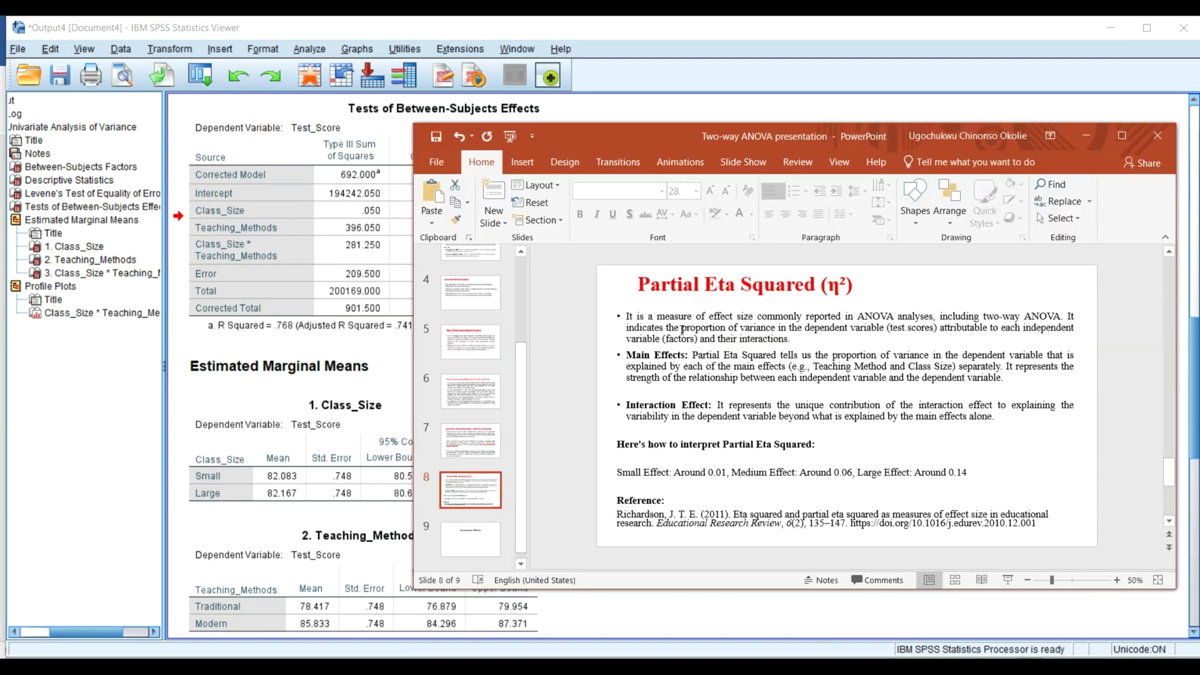
key("alt+Tab")
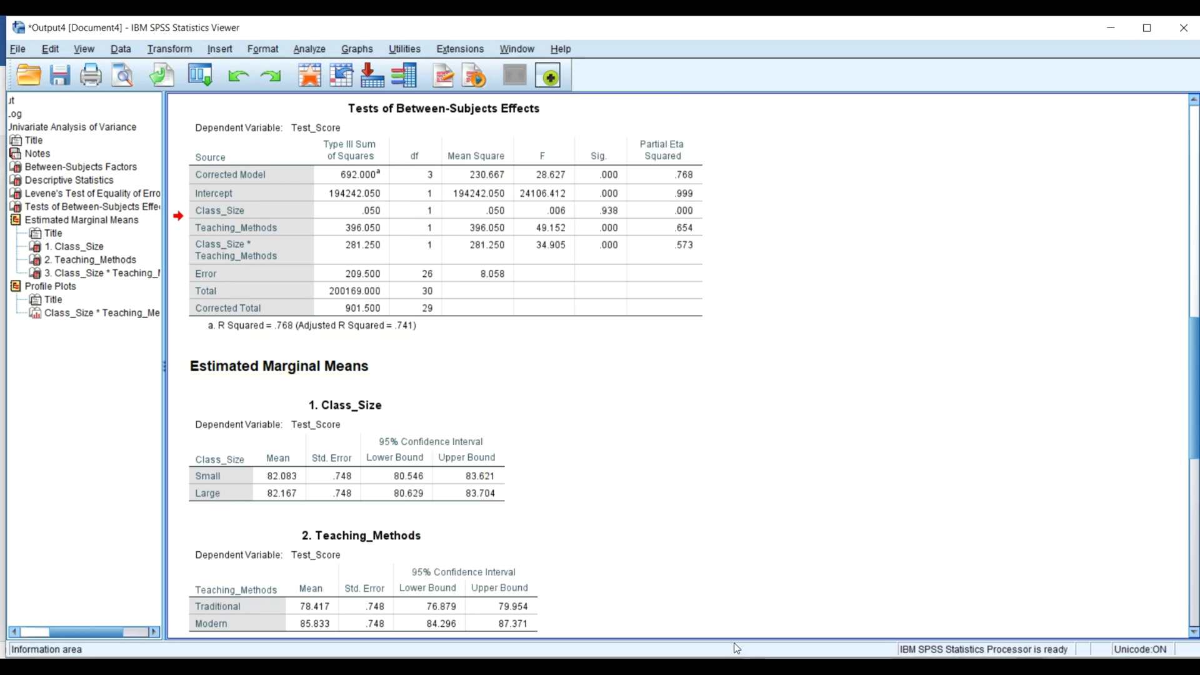
key("alt+Tab")
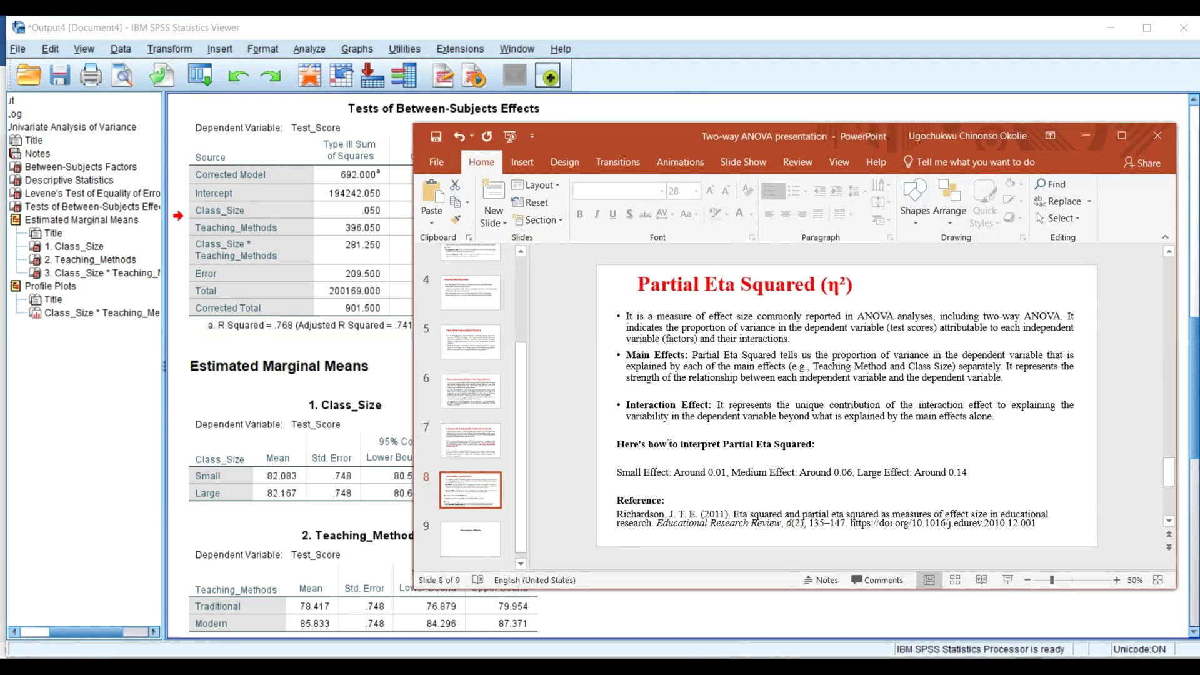
left_click(808, 444)
left_click(778, 509)
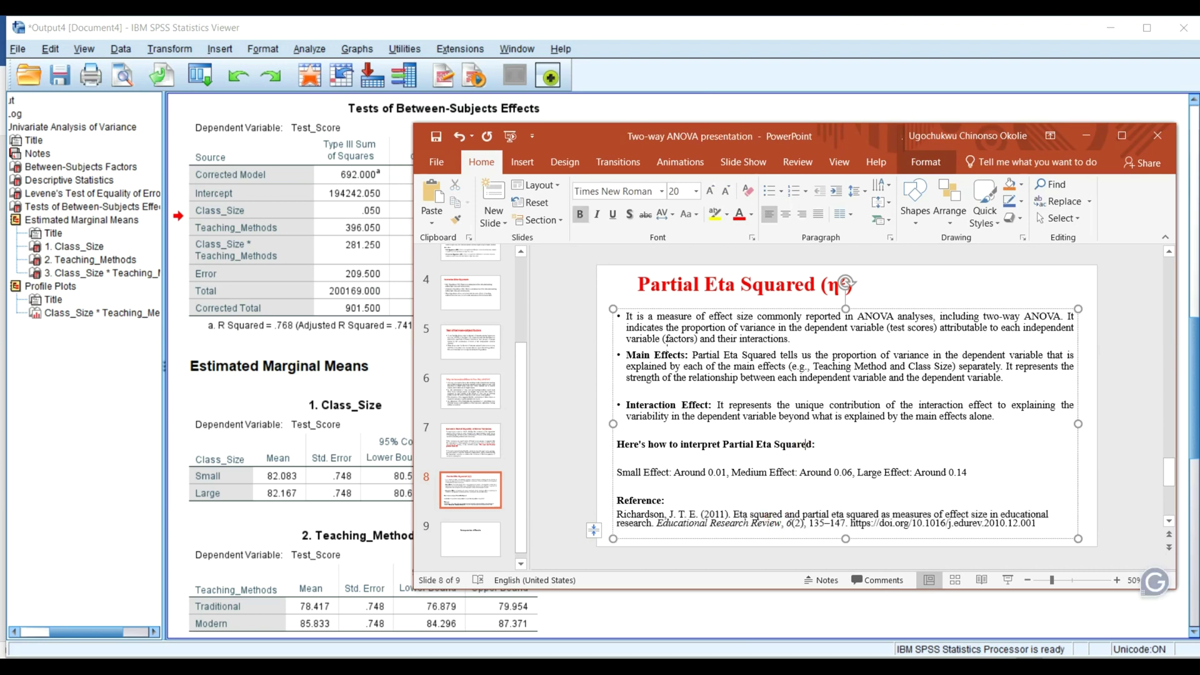
left_click(666, 339)
left_click(915, 353)
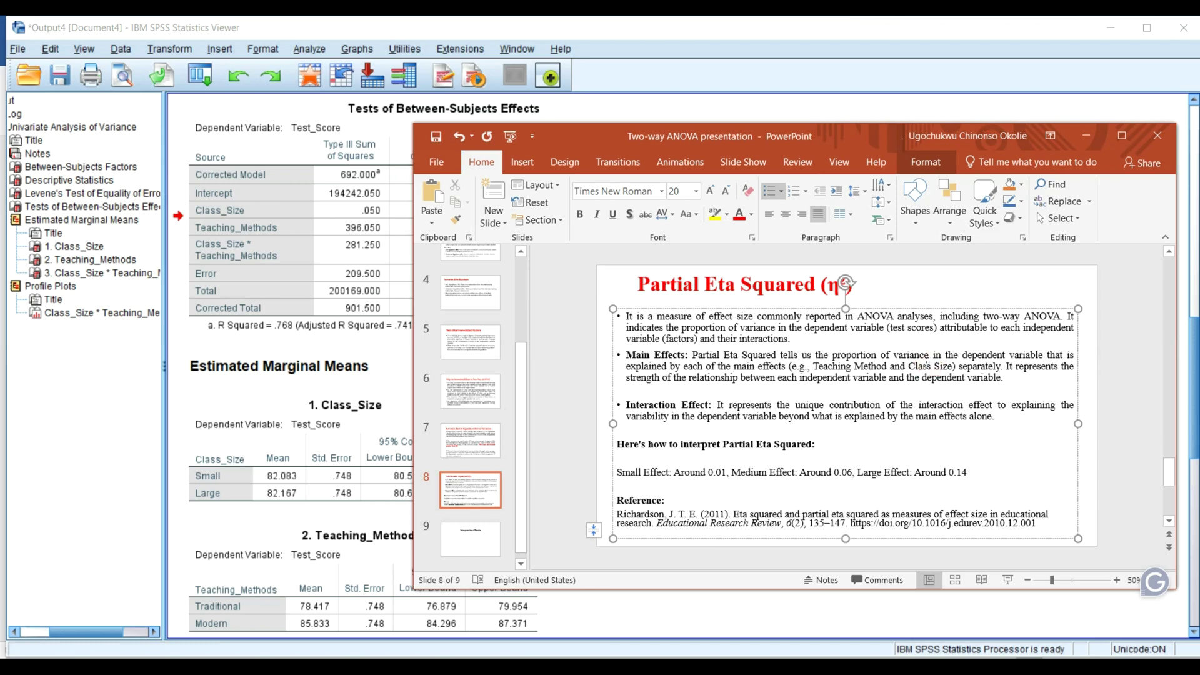
Return to SPSS and highlight the Partial Eta Squared values of Class_Size and Teaching_Methods in the between-subjects effects table
left_click(307, 243)
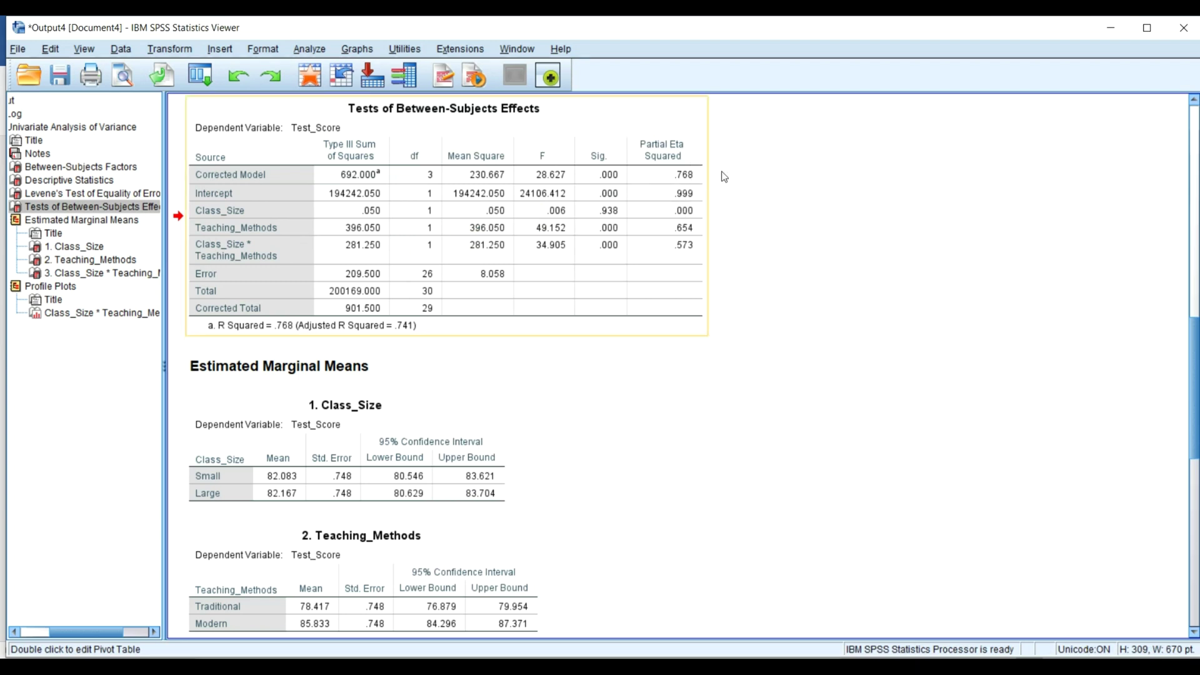
double_click(691, 213)
left_click(691, 213)
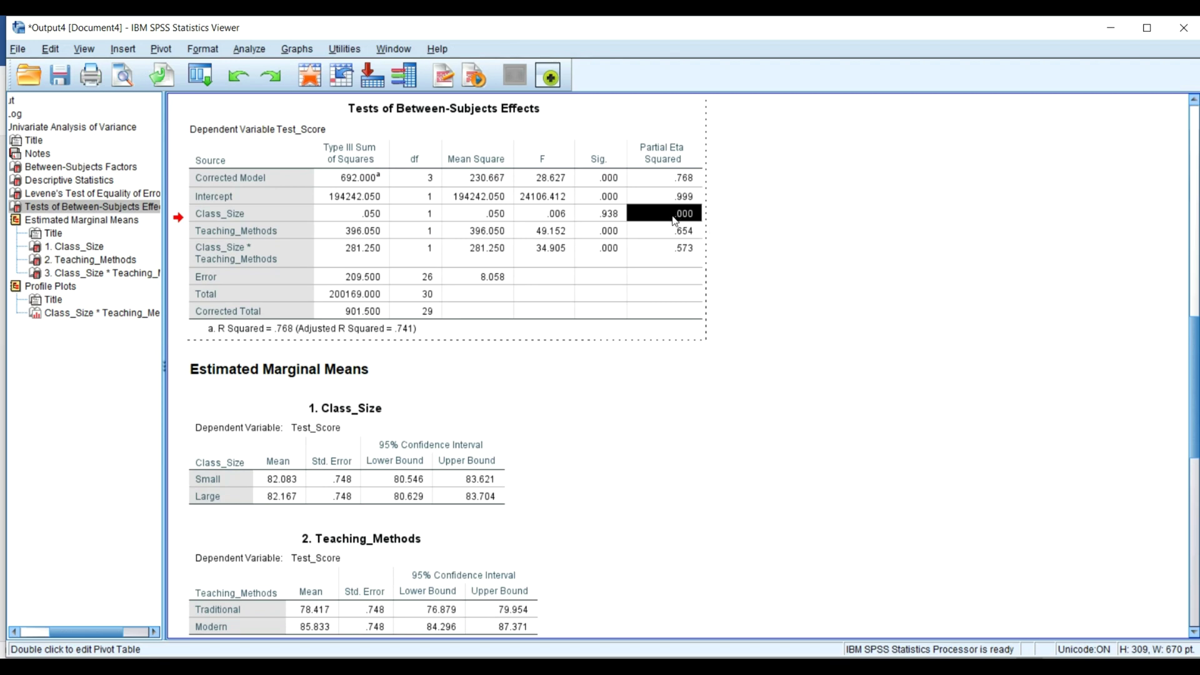
mouse_move(681, 219)
left_click(687, 232)
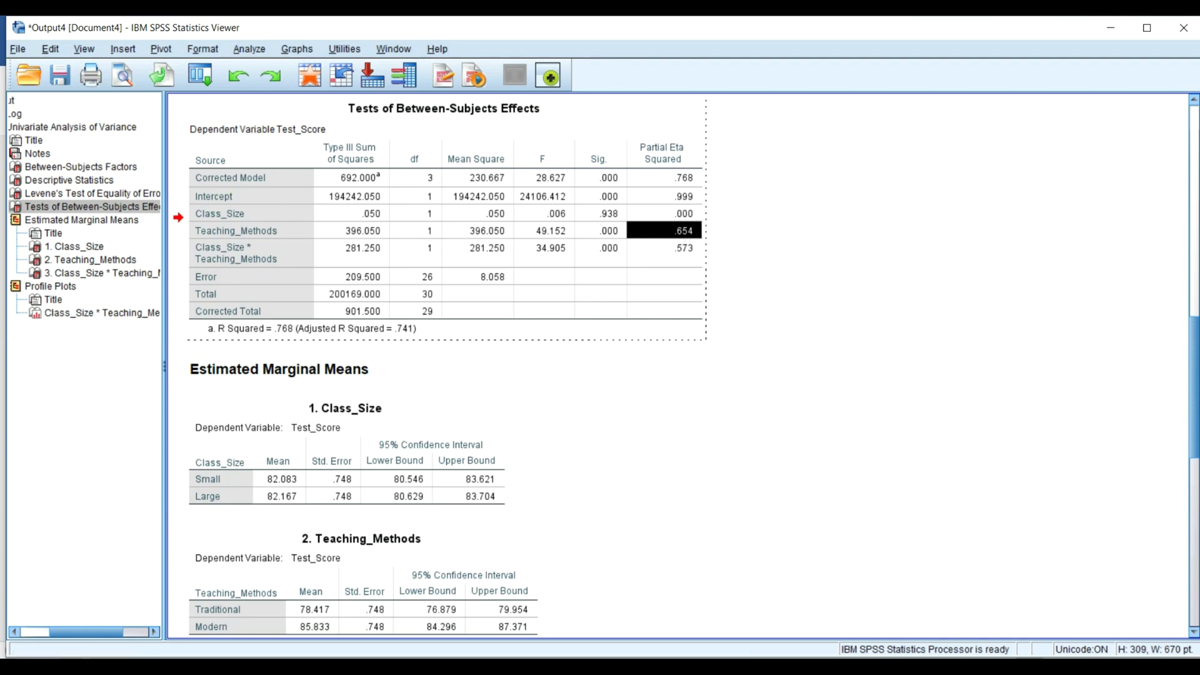
Check the effect size thresholds on PowerPoint's Partial Eta Squared slide, and return to SPSS with the table deactivated
key("alt+Tab")
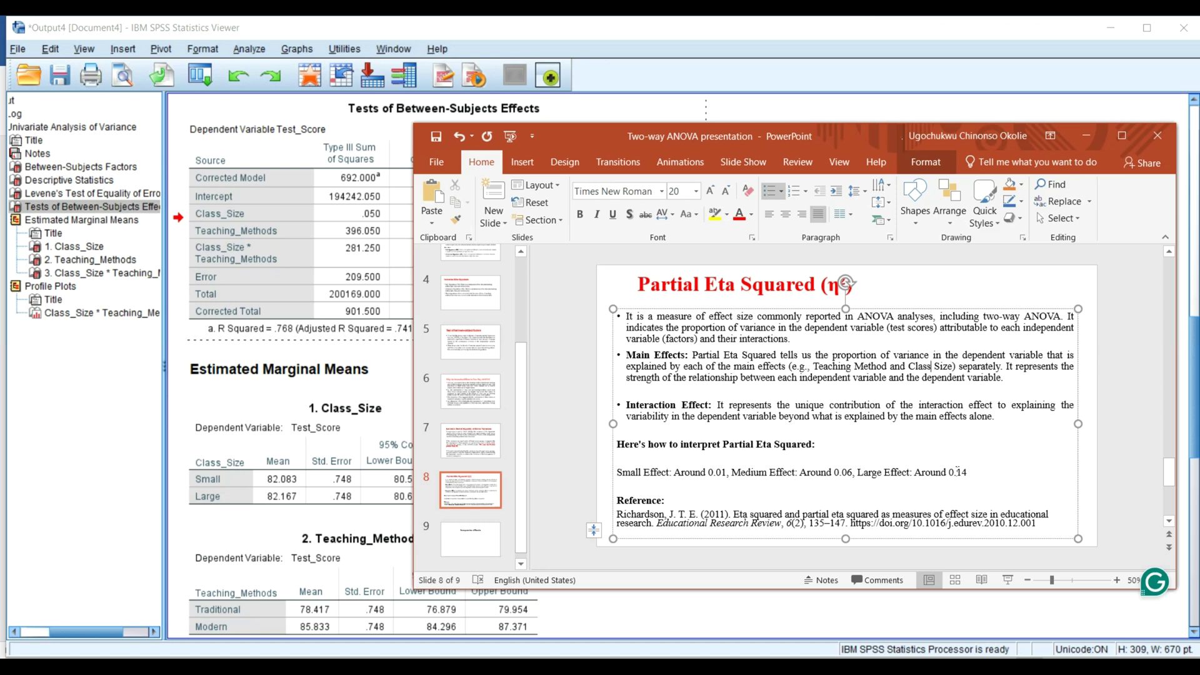
left_click(813, 120)
left_click(680, 200)
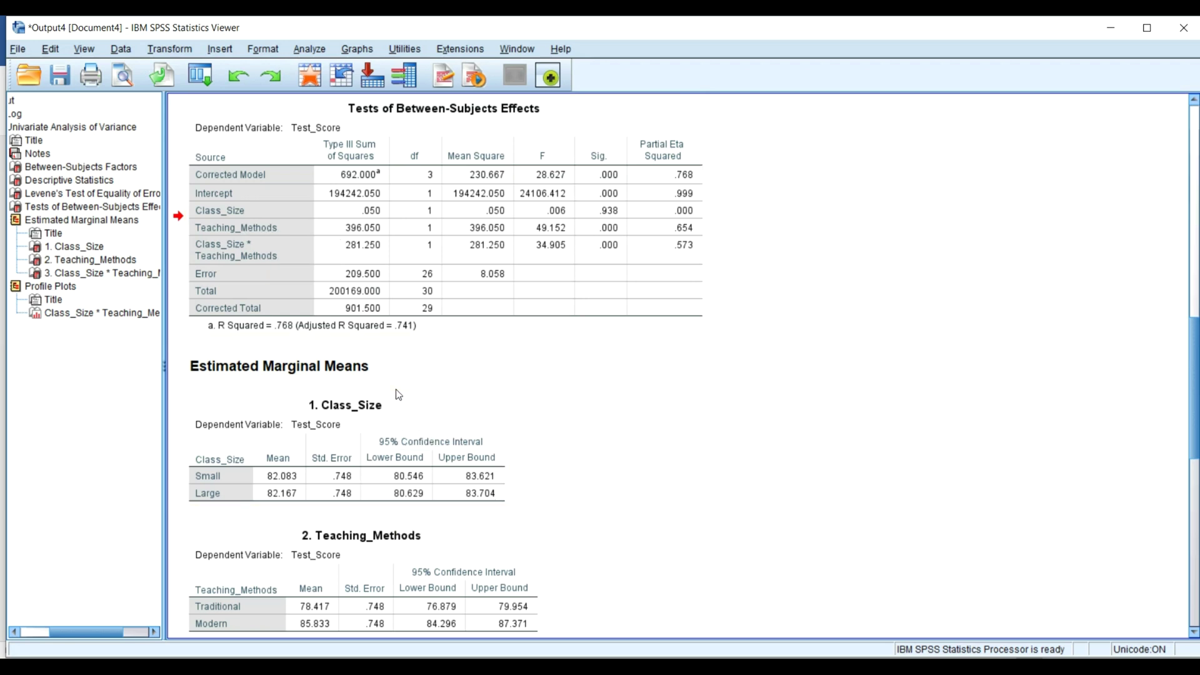
Check the interaction row in SPSS and highlight "variable beyond what is explained by the main effects alone." on PowerPoint's Partial Eta Squared slide
scroll(398, 394, "up", 2)
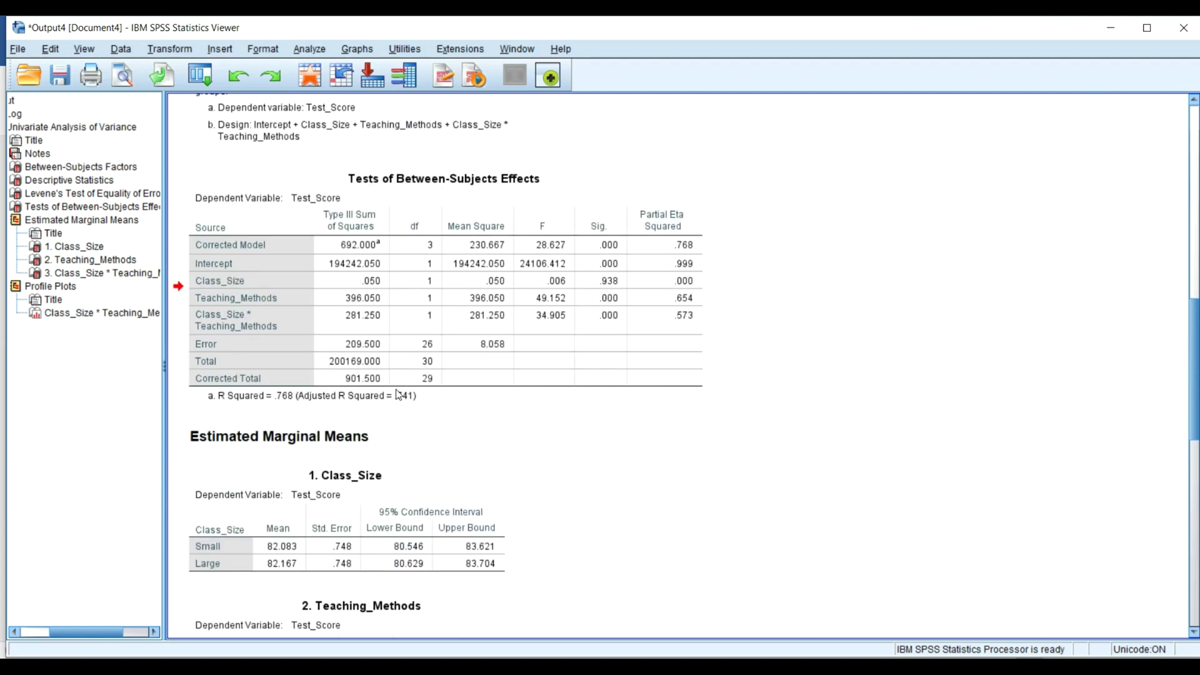
scroll(398, 394, "up", 4)
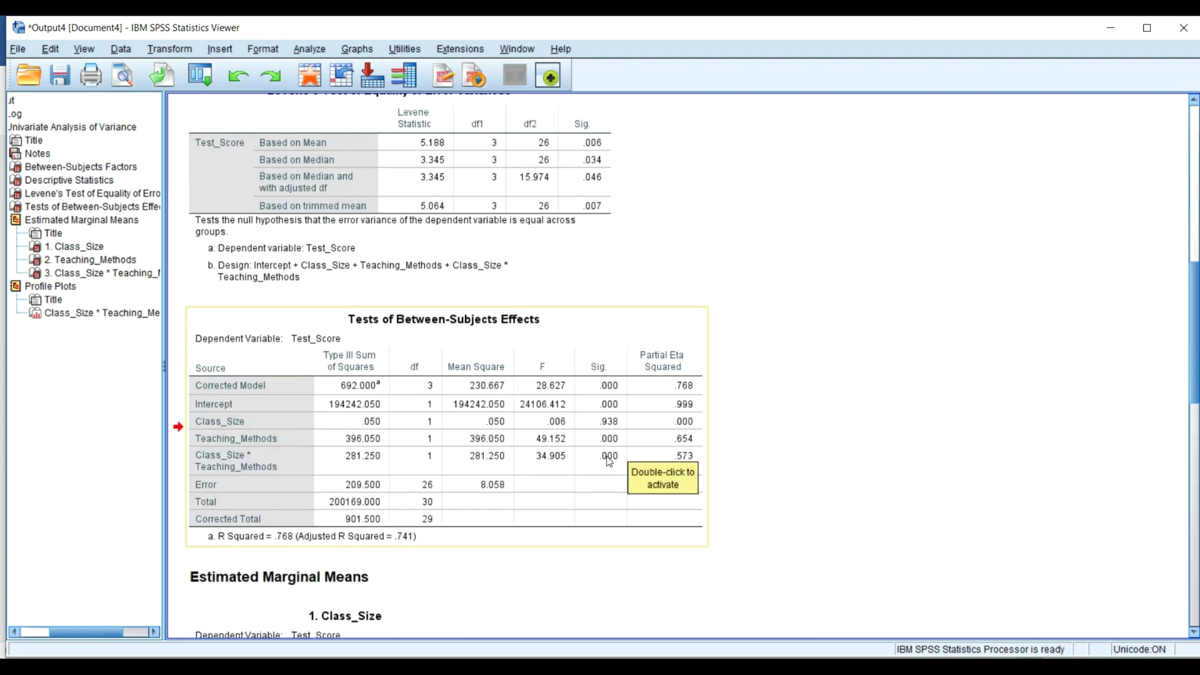
key("alt+Tab")
left_click_drag(778, 417, 995, 417)
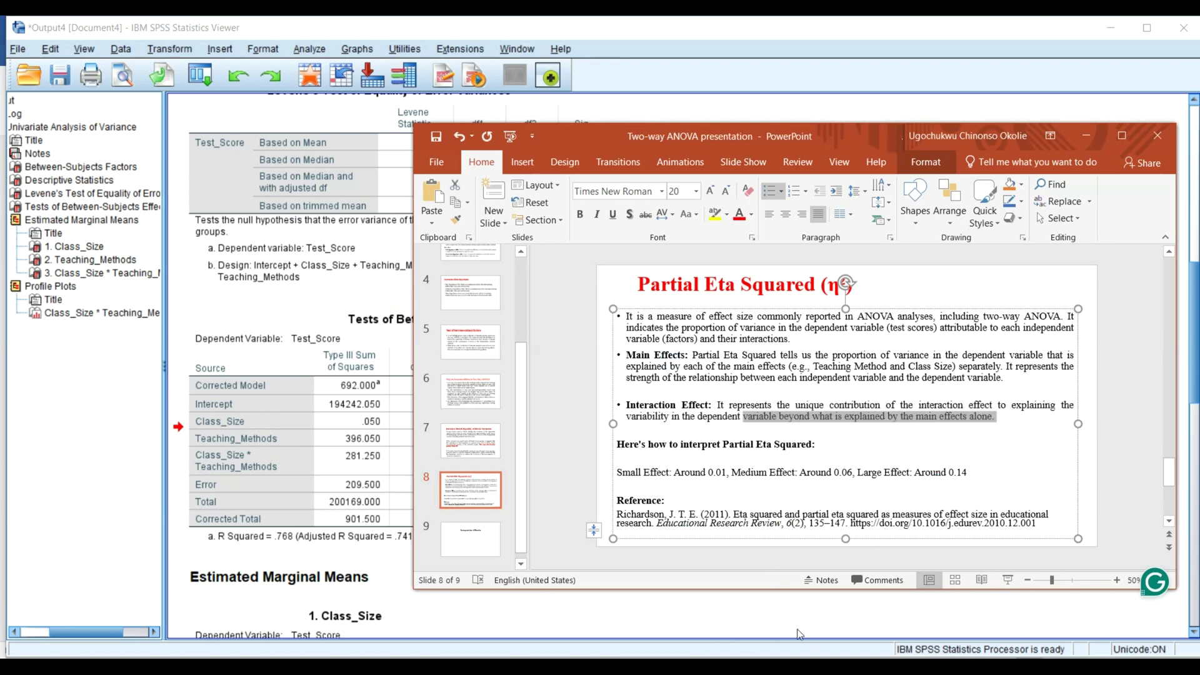
Return to SPSS and examine the Estimated Marginal Means tables, selecting the Class_Size * Teaching_Methods table and the Class_Size table
left_click(273, 328)
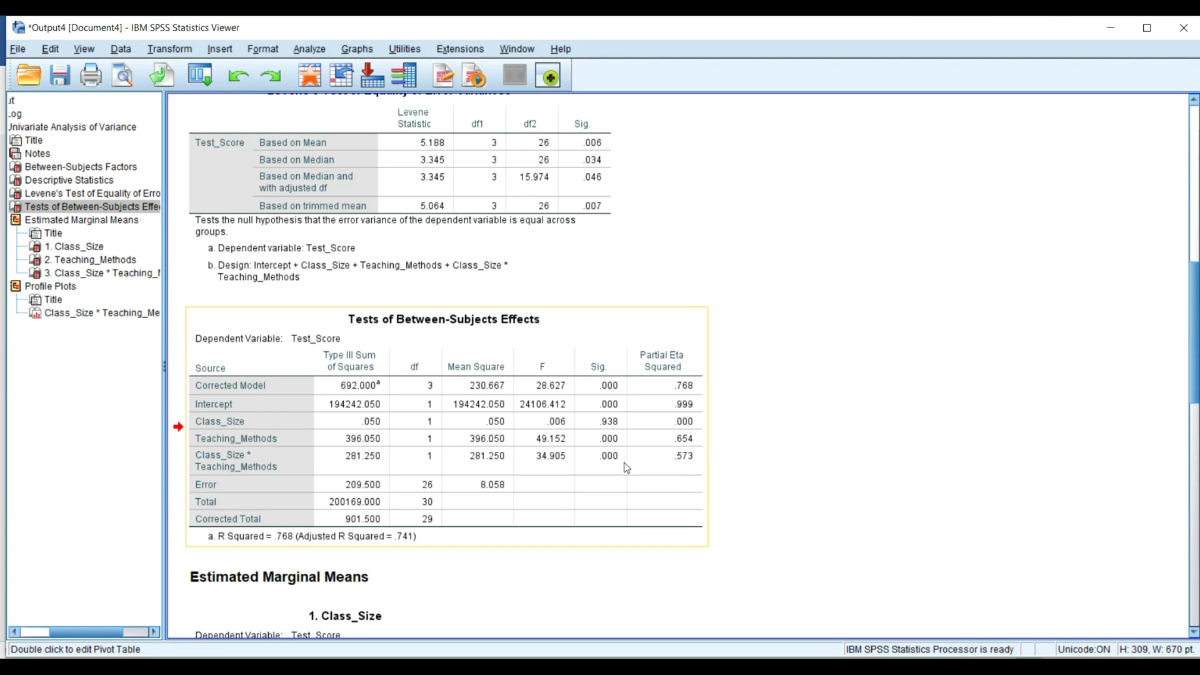
scroll(613, 500, "down", 6)
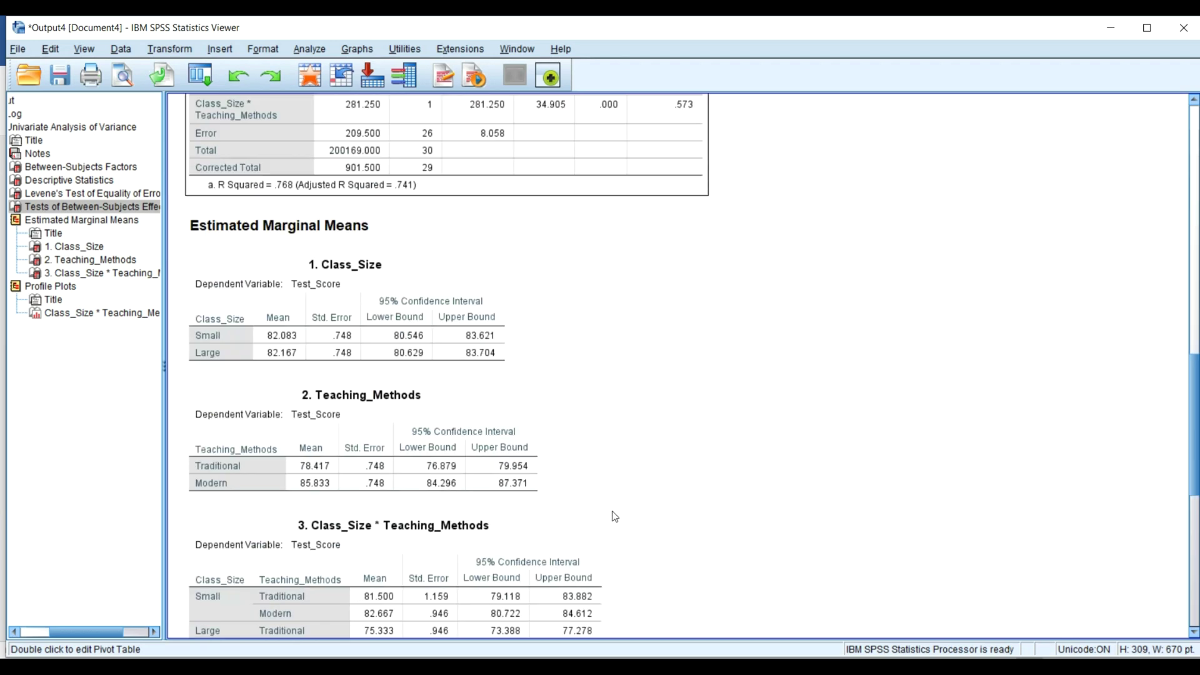
left_click(359, 236)
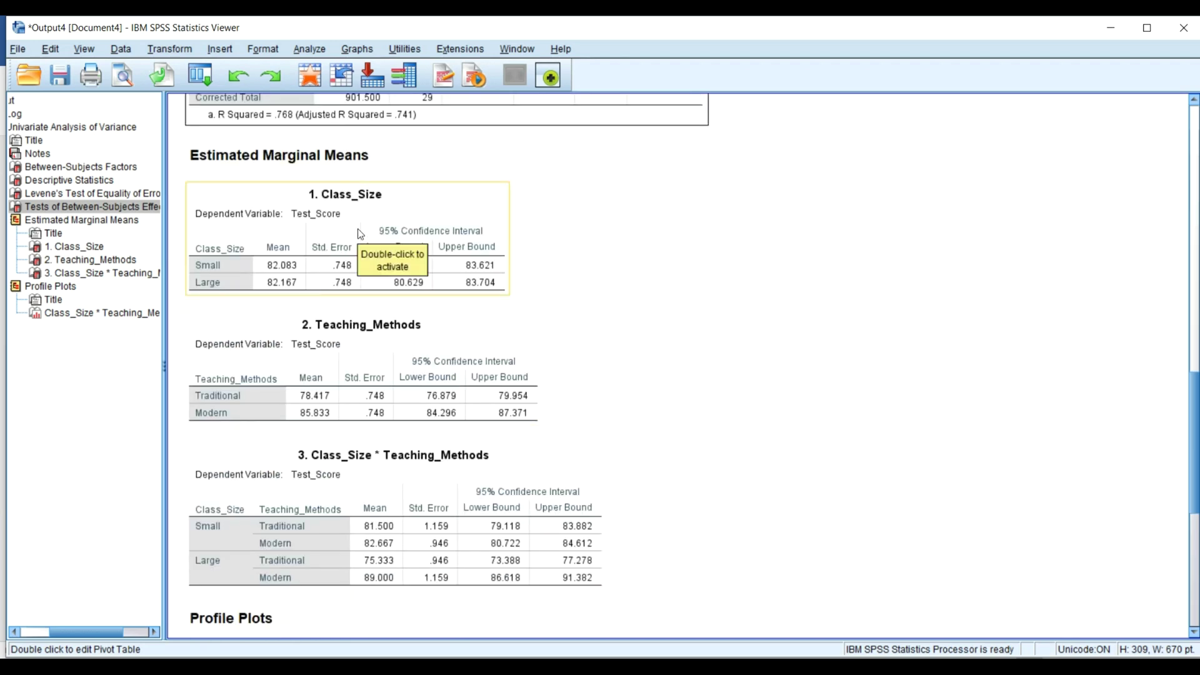
left_click(593, 519)
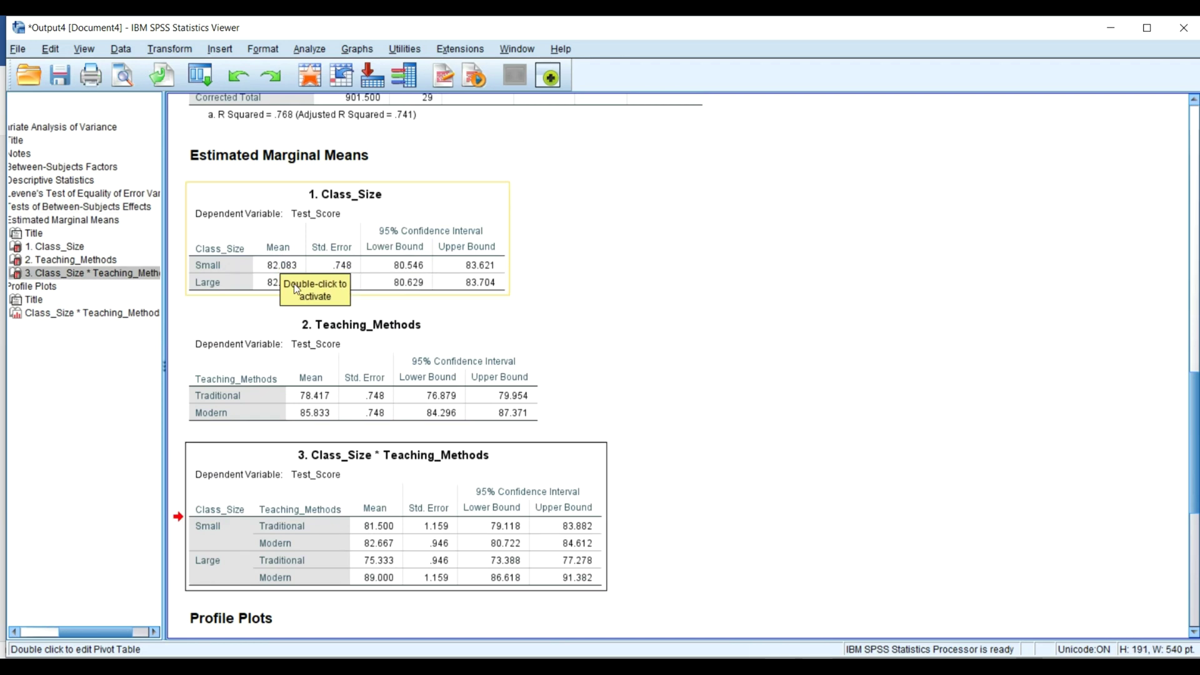
left_click(275, 275)
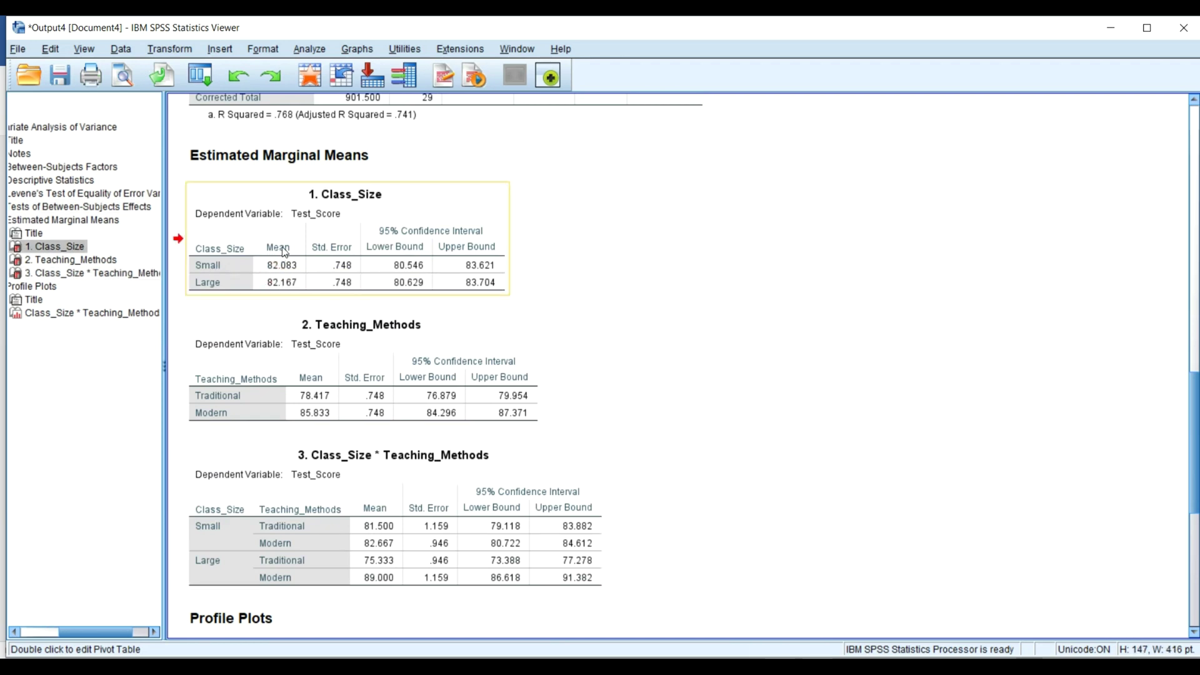
Compare the Class_Size means with their between-subjects effects, and select the Teaching_Methods table to compare the Traditional and Modern means
scroll(331, 284, "up", 10)
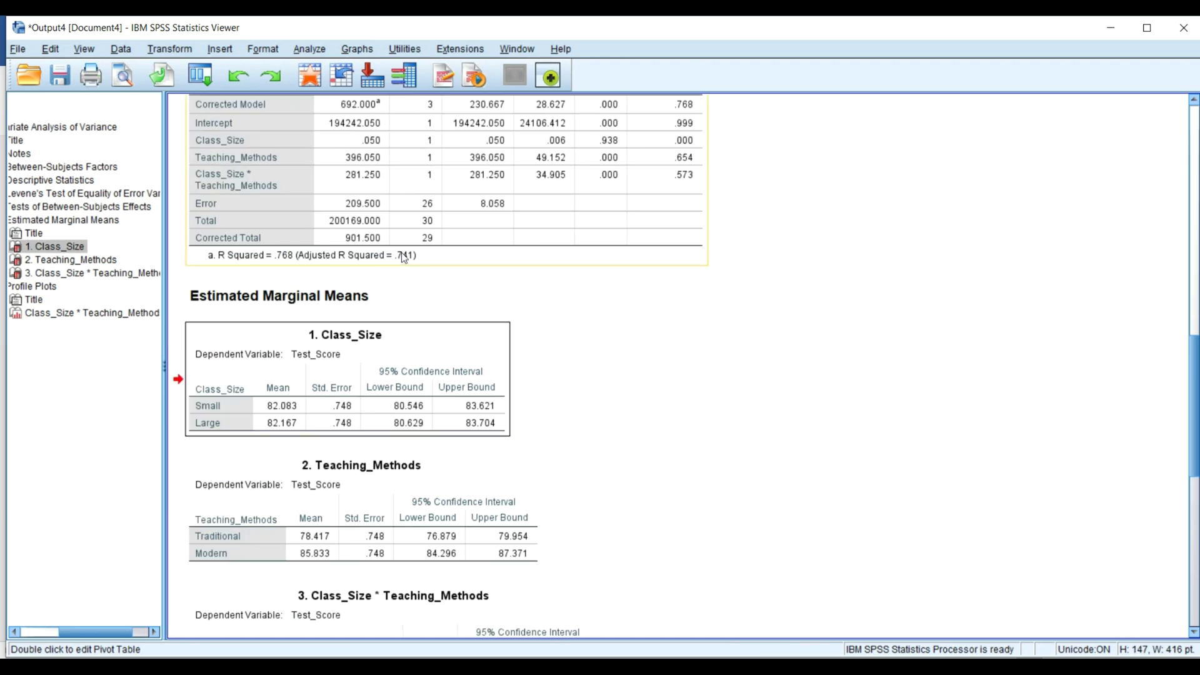
scroll(606, 356, "down", 2)
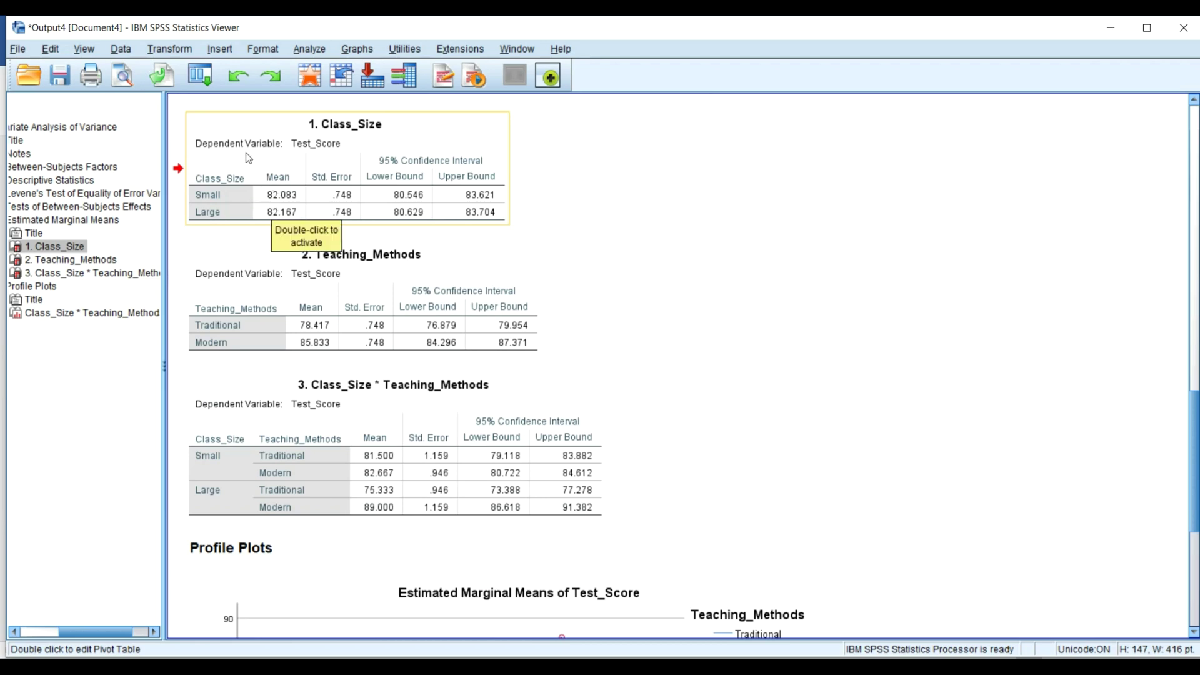
double_click(283, 197)
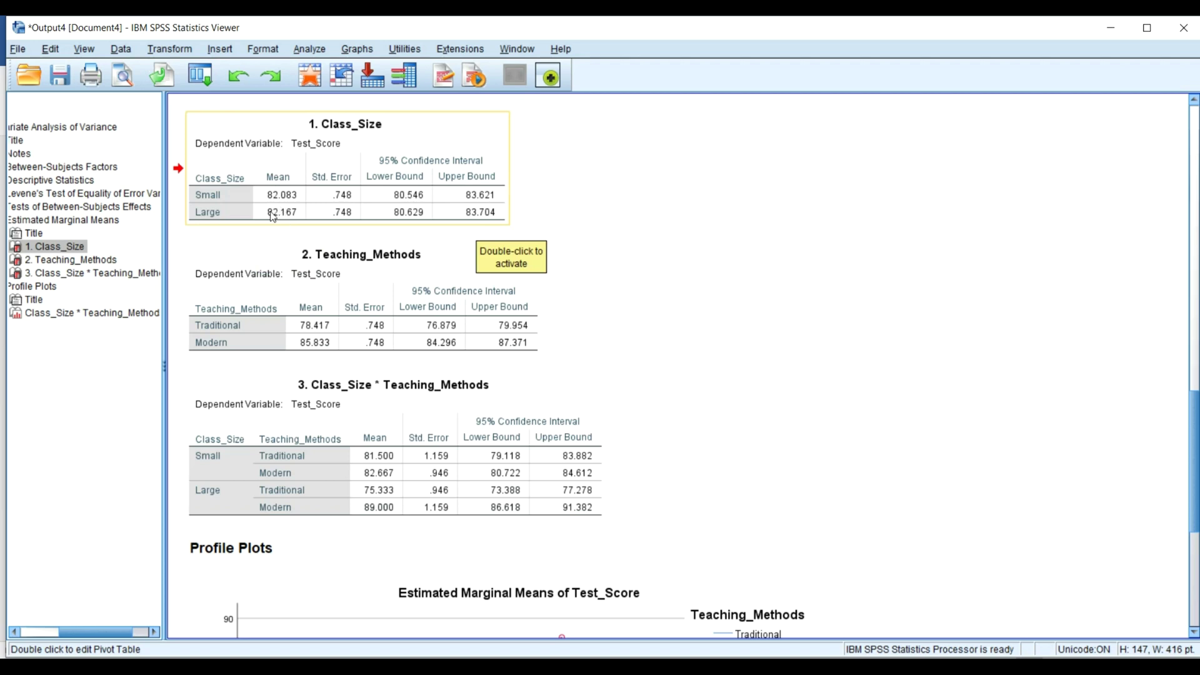
left_click(319, 321)
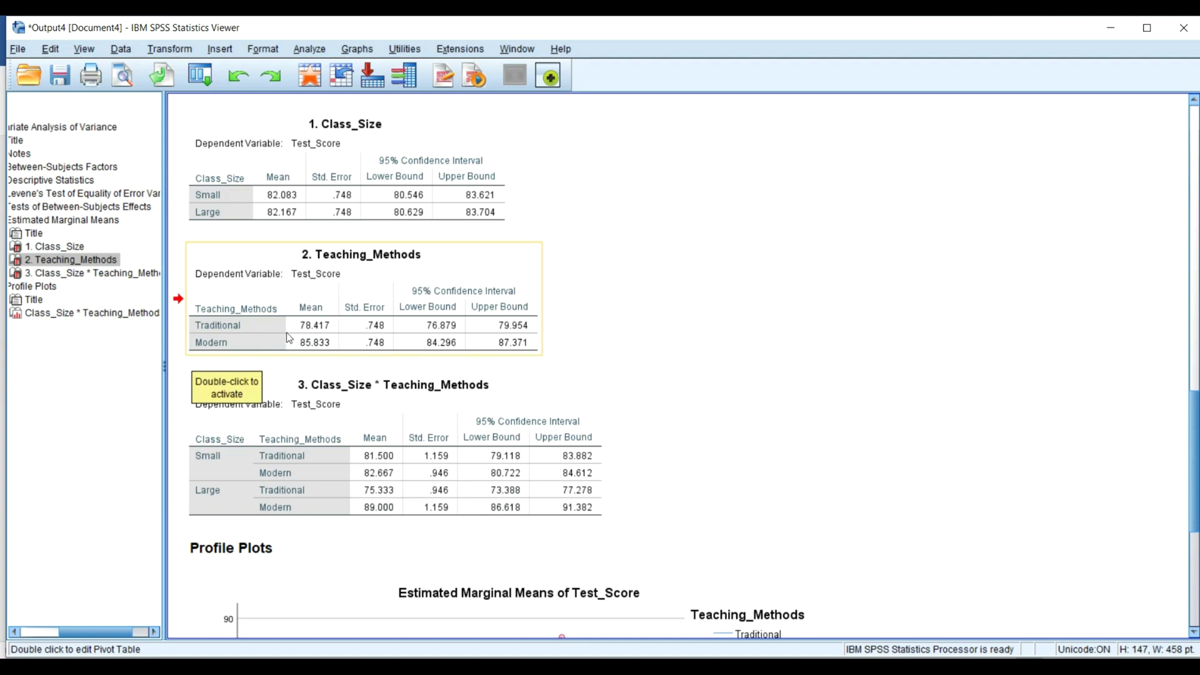
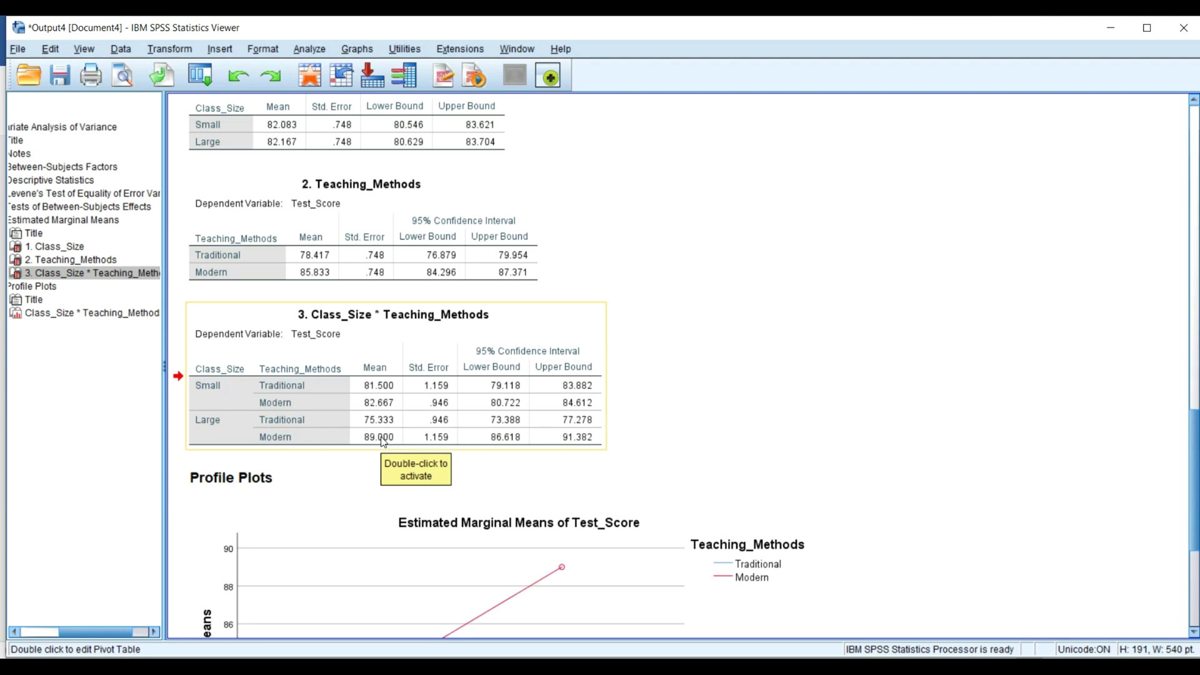
Open the Class_Size * Teaching_Methods profile plot for editing, thicken its Traditional and Modern lines, and close the chart editor
scroll(383, 442, "down", 4)
double_click(383, 442)
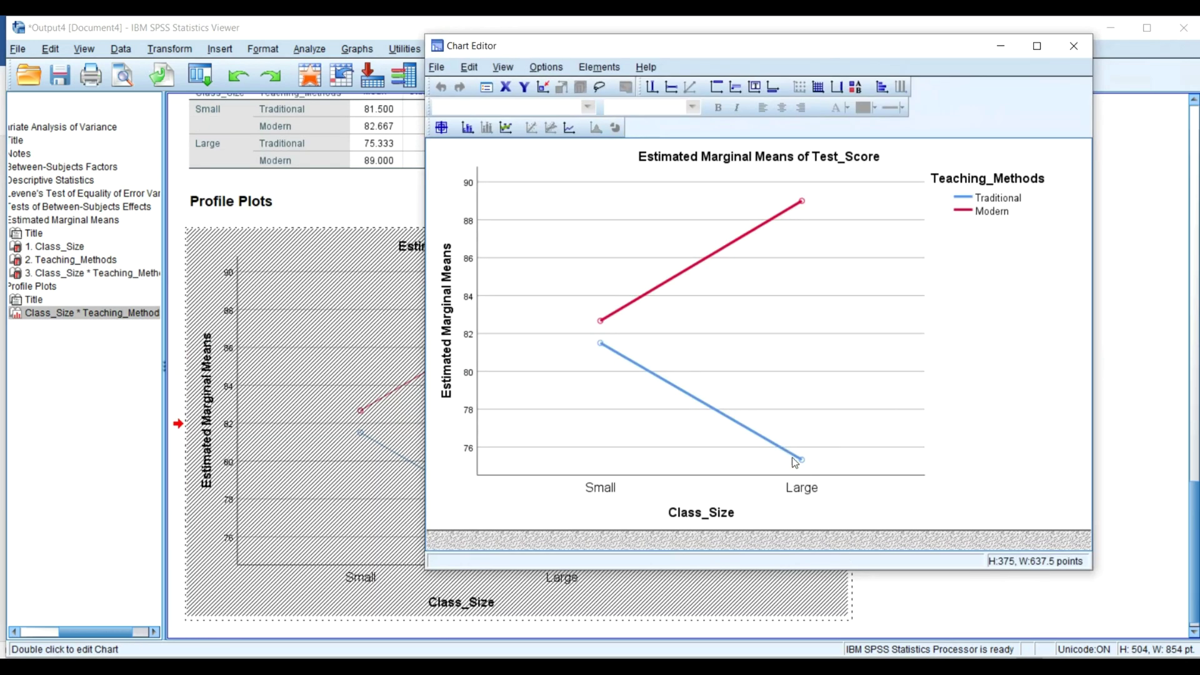
left_click(378, 150)
key("alt+F4")
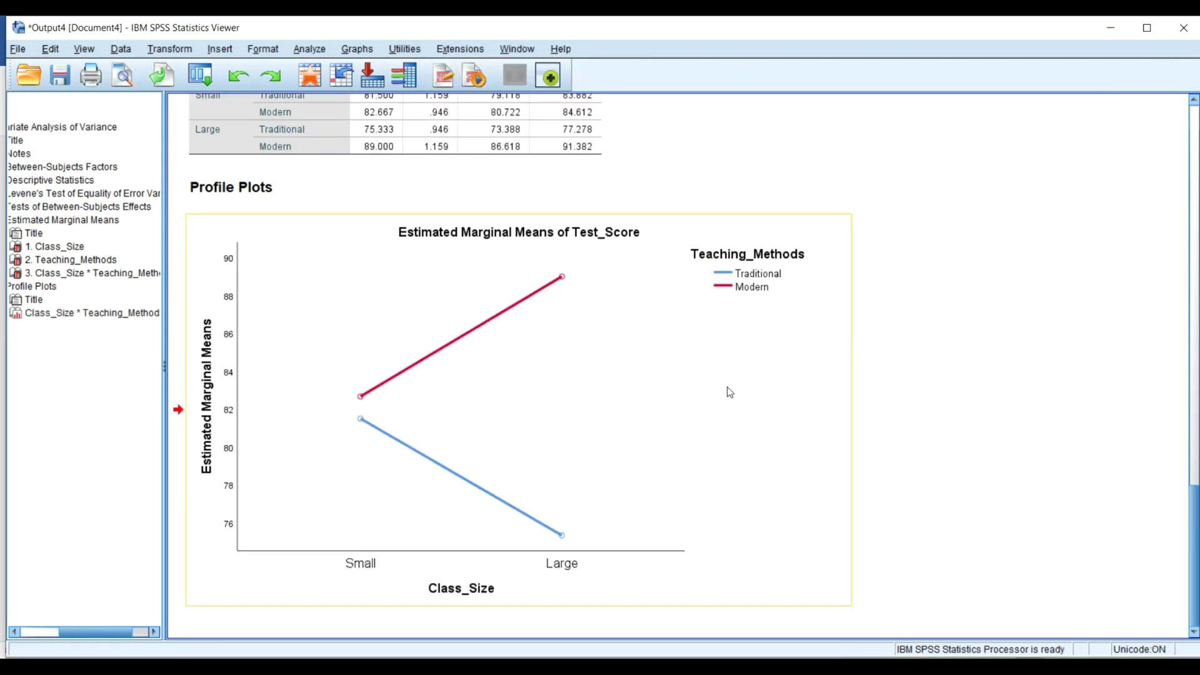
Recall the Univariate analysis, set the profile plot's chart type to Bar Chart, and rerun it to get the new plot
left_click(200, 75)
left_click(218, 106)
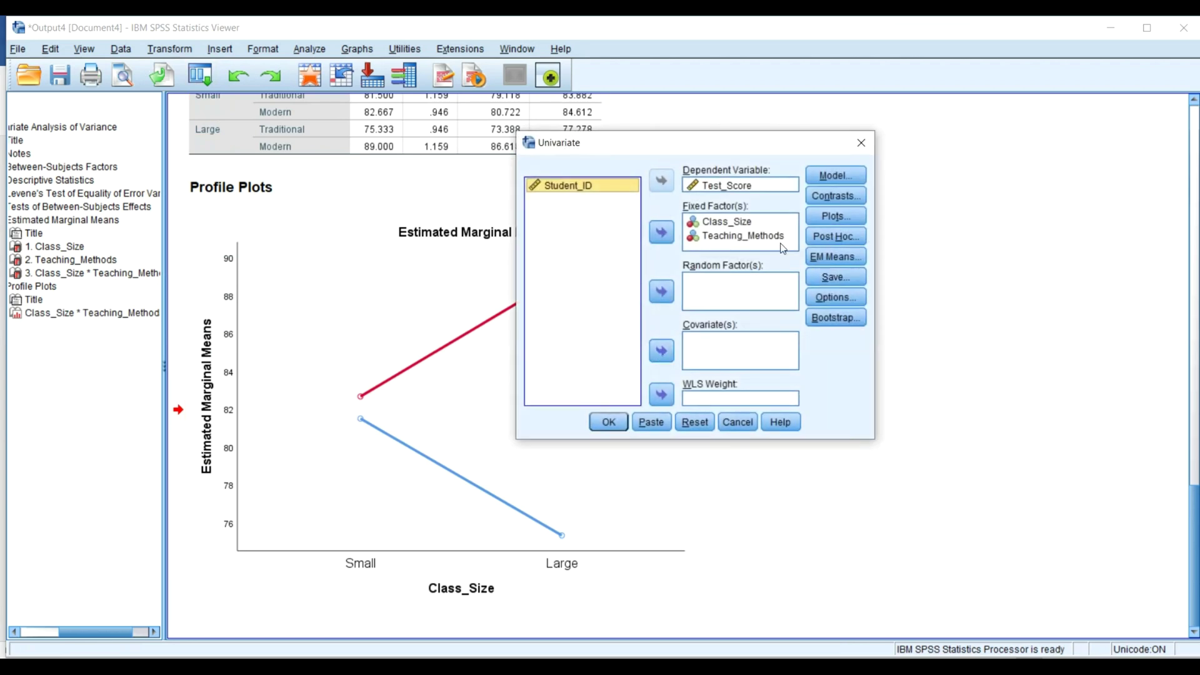
left_click(835, 216)
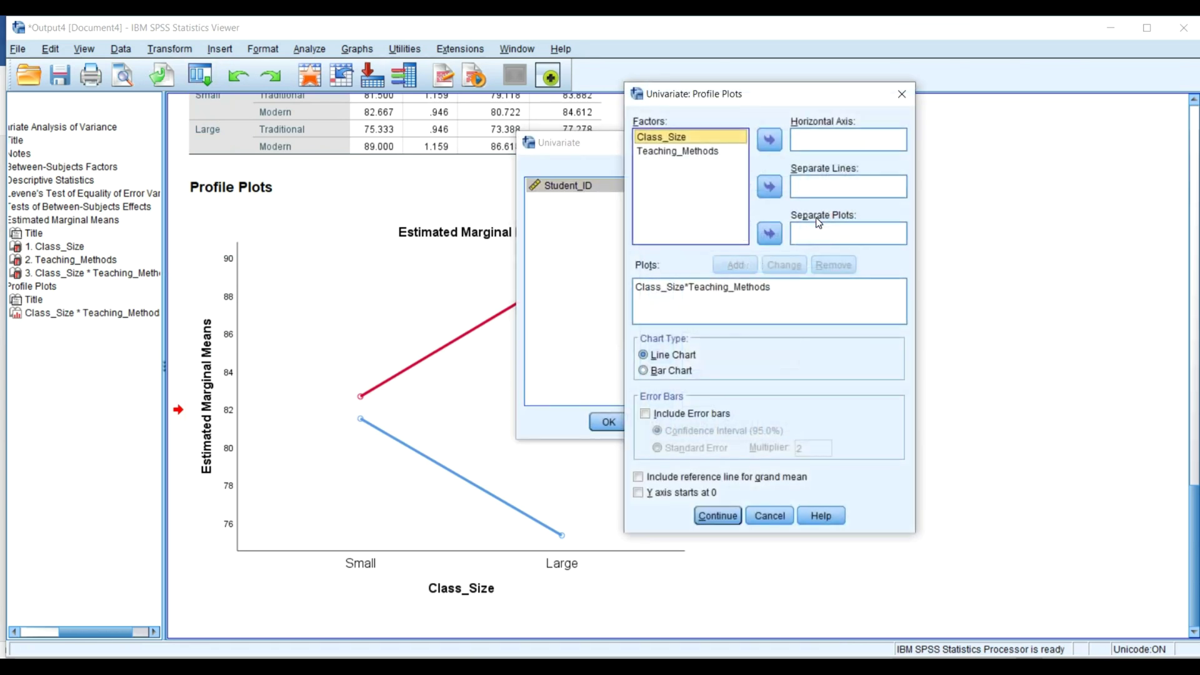
left_click(669, 370)
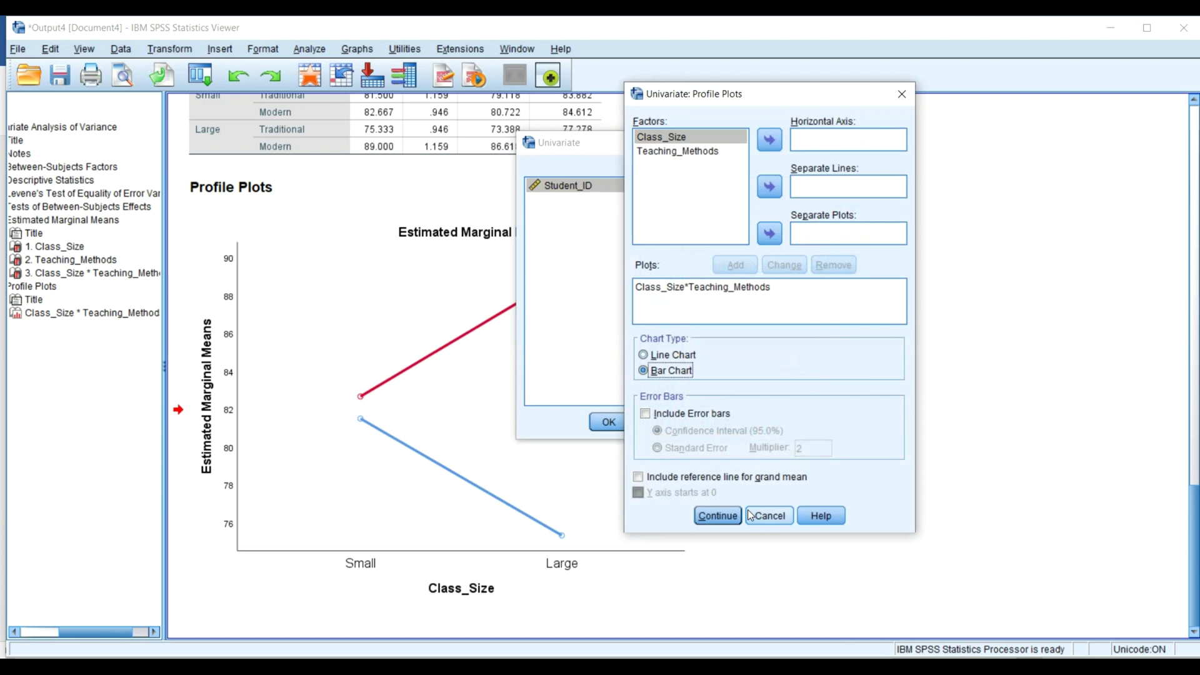
left_click(716, 513)
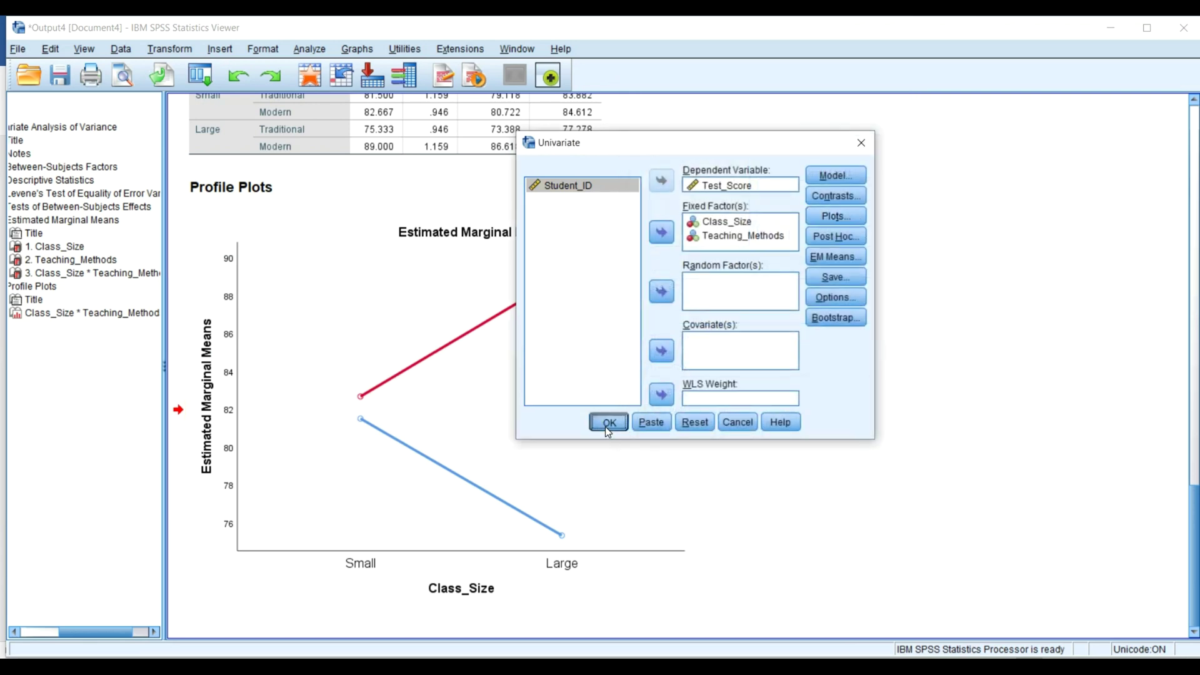
left_click(605, 425)
scroll(612, 421, "down", 15)
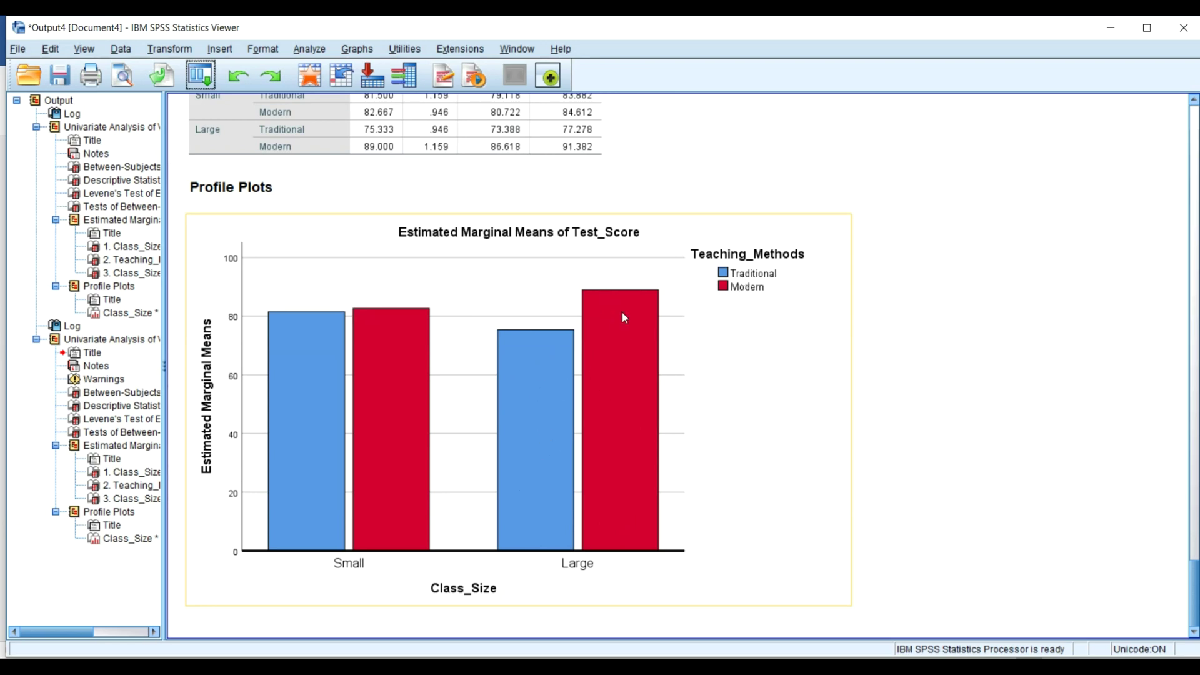
Select the Test_Score bar chart and review it against the Estimated Marginal Means tables and the rest of the output
left_click(727, 289)
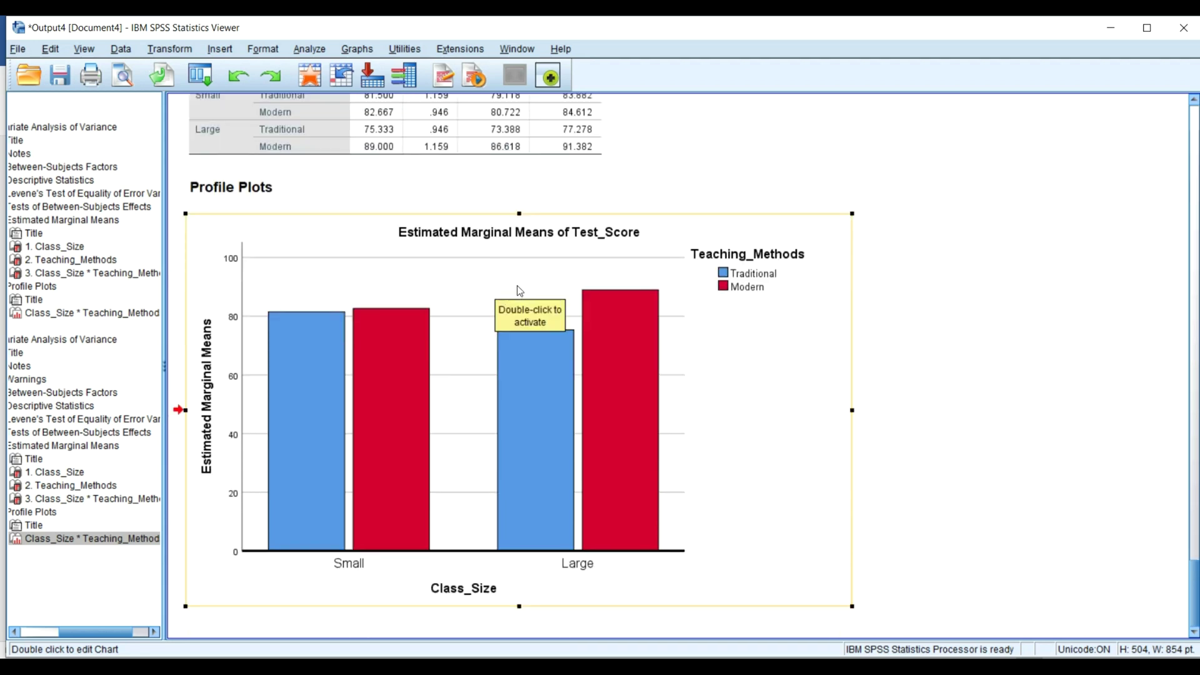
scroll(519, 291, "up", 3)
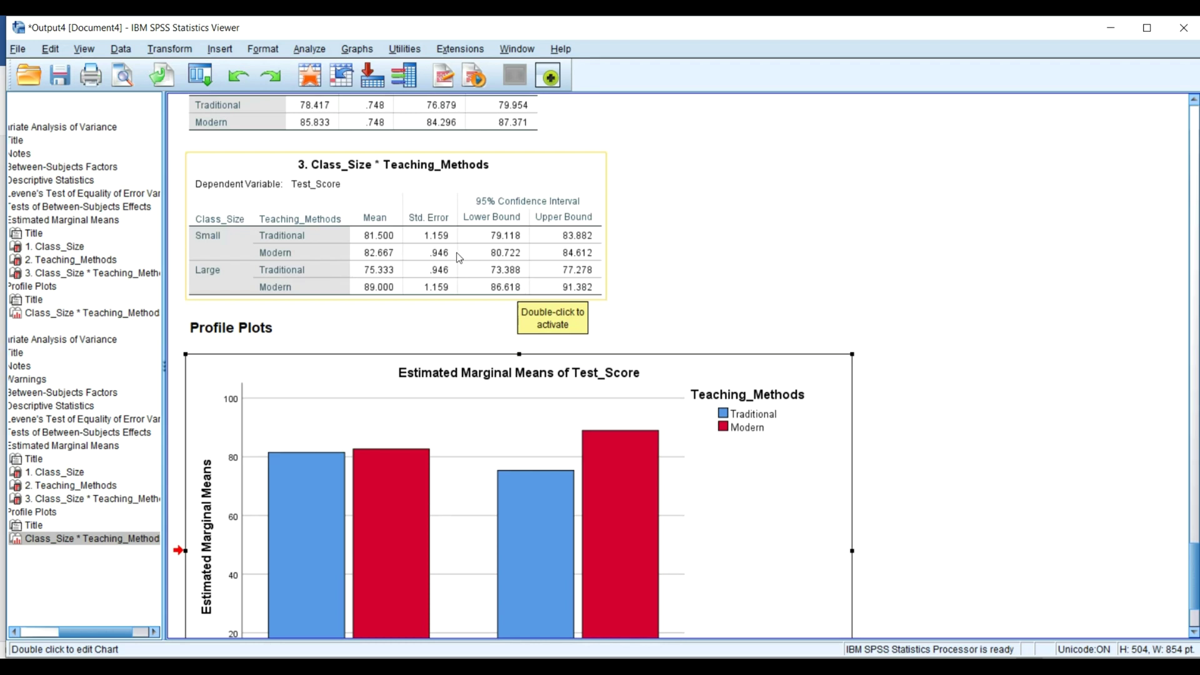
scroll(458, 258, "down", 2)
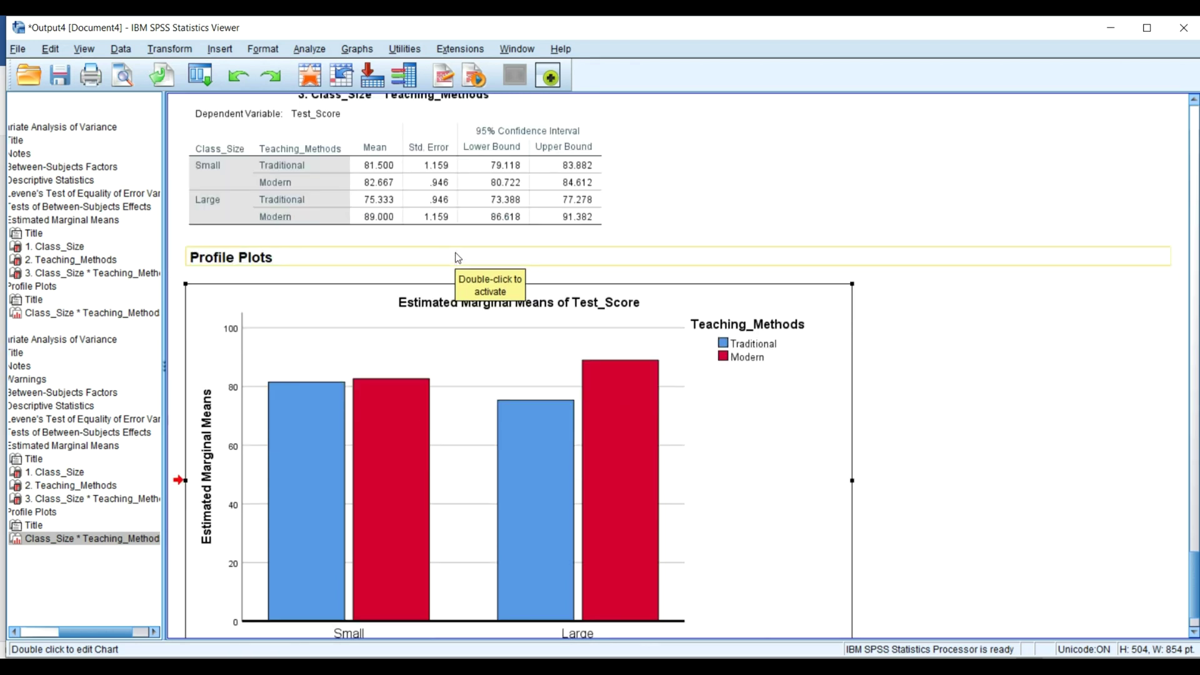
scroll(458, 258, "up", 15)
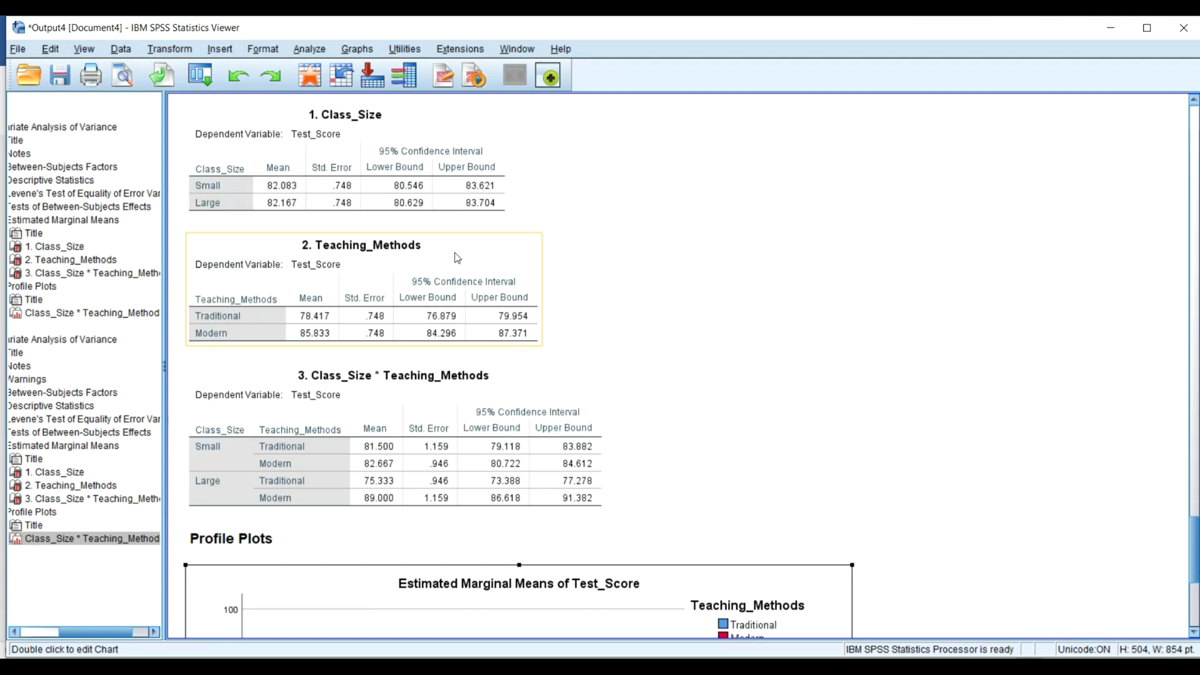
scroll(456, 258, "up", 12)
scroll(456, 257, "down", 20)
scroll(456, 258, "up", 8)
scroll(457, 257, "down", 6)
scroll(456, 258, "down", 6)
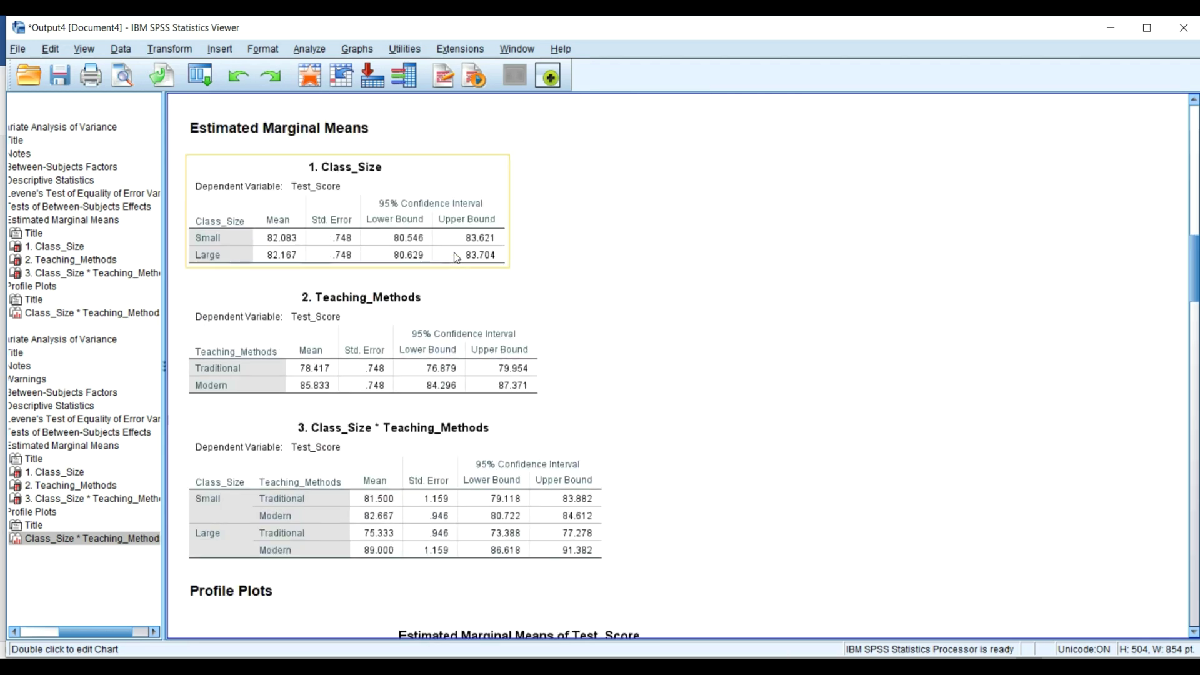